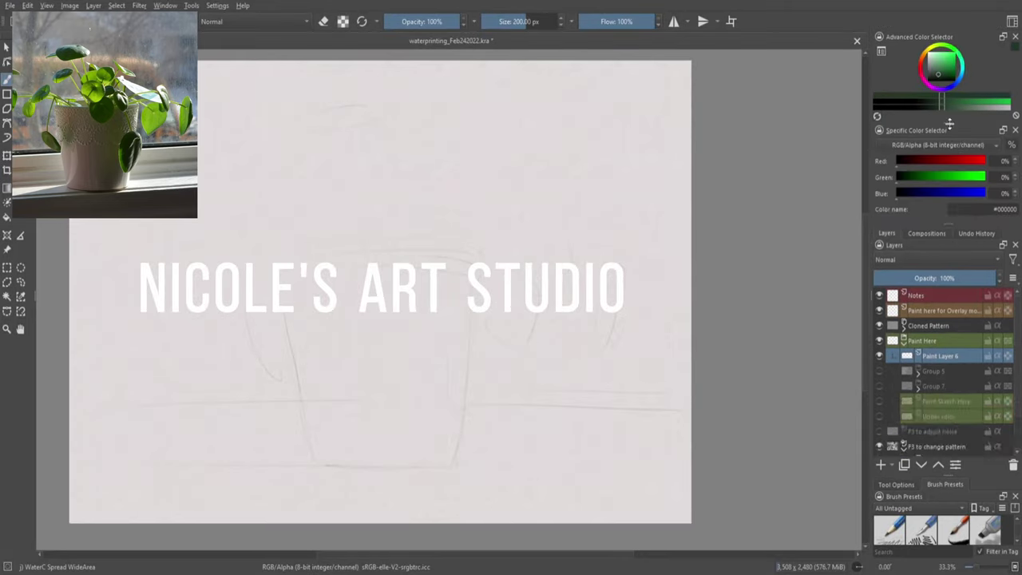
- Wash grey-blue across the sky and paint ledge bands on the left, right and bottom
{"action": "left_click", "coordinate": [484, 324]}
{"action": "left_click_drag", "start_coordinate": [87, 399], "coordinate": [281, 347]}
{"action": "left_click_drag", "start_coordinate": [80, 487], "coordinate": [532, 487]}
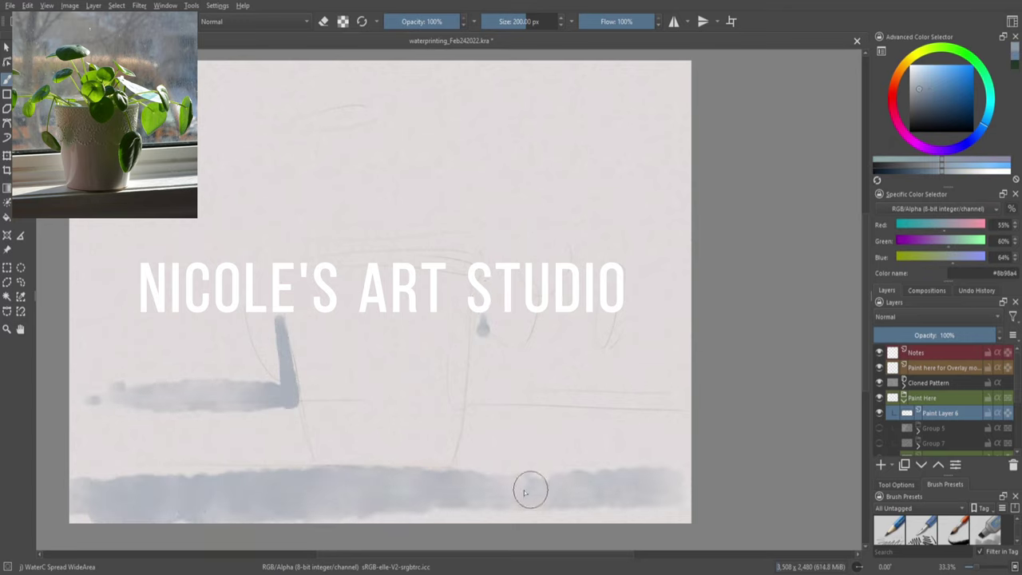
{"action": "left_click_drag", "start_coordinate": [687, 375], "coordinate": [486, 375]}
{"action": "left_click_drag", "start_coordinate": [479, 320], "coordinate": [480, 391]}
{"action": "left_click_drag", "start_coordinate": [152, 363], "coordinate": [267, 371]}
{"action": "mouse_move", "coordinate": [103, 240]}
{"action": "left_mouse_down"}
{"action": "mouse_move", "coordinate": [525, 96]}
{"action": "mouse_move", "coordinate": [661, 170]}
{"action": "mouse_move", "coordinate": [153, 338]}
{"action": "mouse_move", "coordinate": [490, 247]}
{"action": "mouse_move", "coordinate": [447, 160]}
{"action": "mouse_move", "coordinate": [631, 320]}
{"action": "mouse_move", "coordinate": [427, 445]}
{"action": "mouse_move", "coordinate": [119, 359]}
{"action": "left_mouse_up"}
- Add darker grey-blue along the bottom and lay a grey wash over the pot shape
{"action": "left_click_drag", "start_coordinate": [383, 495], "coordinate": [559, 495]}
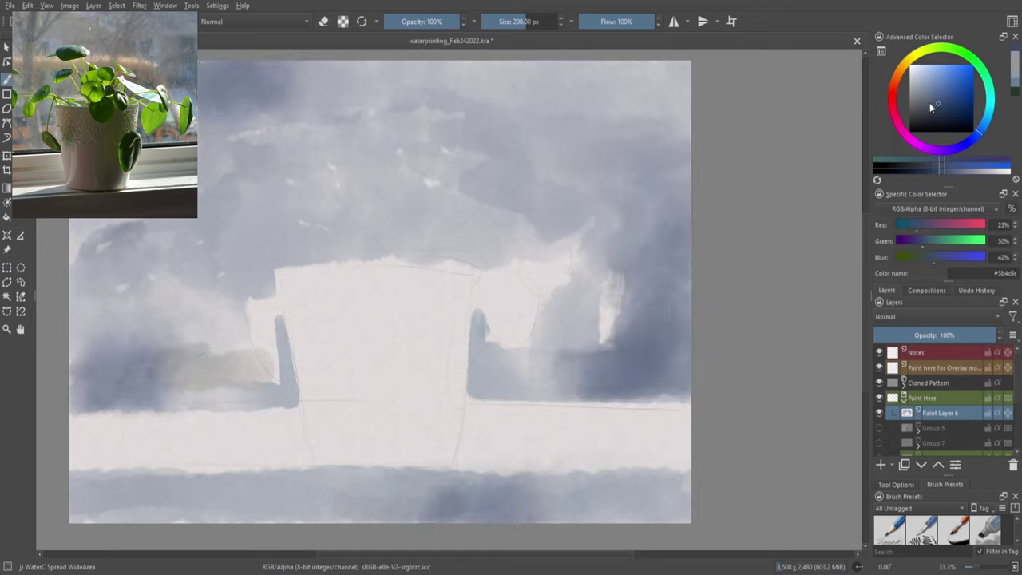
{"action": "mouse_move", "coordinate": [324, 308]}
{"action": "left_mouse_down"}
{"action": "mouse_move", "coordinate": [399, 415]}
{"action": "mouse_move", "coordinate": [384, 471]}
{"action": "mouse_move", "coordinate": [400, 467]}
{"action": "left_mouse_up"}
{"action": "left_click", "coordinate": [957, 164]}
- Darken the left and right ledge bands, the bottom windowsill band and the top-right sky
{"action": "left_click", "coordinate": [919, 100]}
{"action": "left_click_drag", "start_coordinate": [459, 414], "coordinate": [686, 416]}
{"action": "left_click", "coordinate": [913, 89]}
{"action": "mouse_move", "coordinate": [199, 423]}
{"action": "left_mouse_down"}
{"action": "mouse_move", "coordinate": [79, 423]}
{"action": "mouse_move", "coordinate": [299, 431]}
{"action": "left_mouse_up"}
{"action": "left_click", "coordinate": [925, 112]}
{"action": "left_click_drag", "start_coordinate": [687, 495], "coordinate": [80, 495]}
{"action": "left_click_drag", "start_coordinate": [296, 395], "coordinate": [72, 396]}
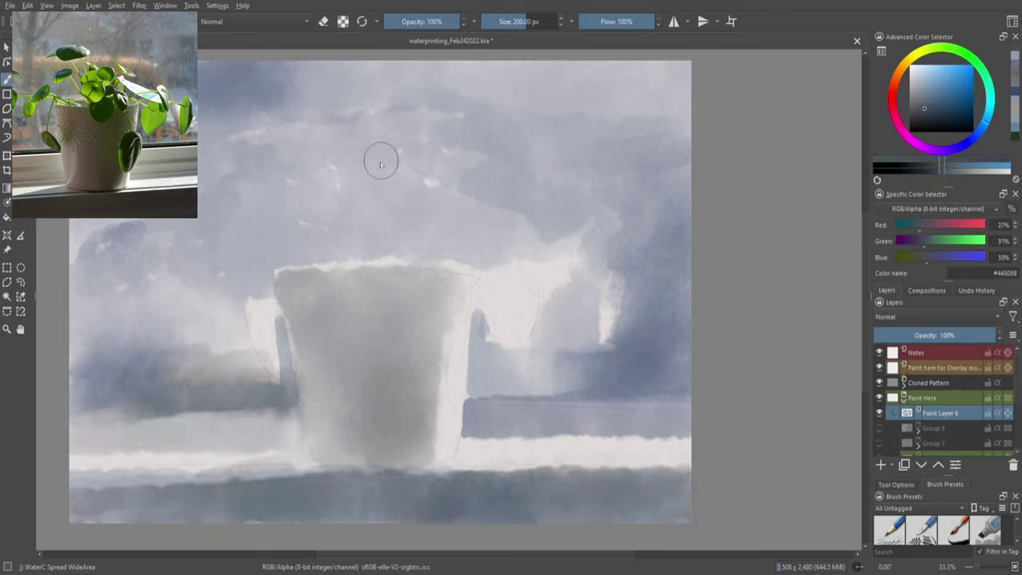
{"action": "left_click_drag", "start_coordinate": [448, 80], "coordinate": [687, 200]}
- Wash blue into the area right of the pot with a larger, softer brush
{"action": "left_click", "coordinate": [939, 91]}
{"action": "key", "text": "/"}
{"action": "left_click_drag", "start_coordinate": [543, 342], "coordinate": [583, 240]}
- Paint the first green leaves right of the pot with the wide spreading watercolour brush
{"action": "left_click", "coordinate": [931, 51]}
{"action": "left_click", "coordinate": [949, 99]}
{"action": "key", "text": "/"}
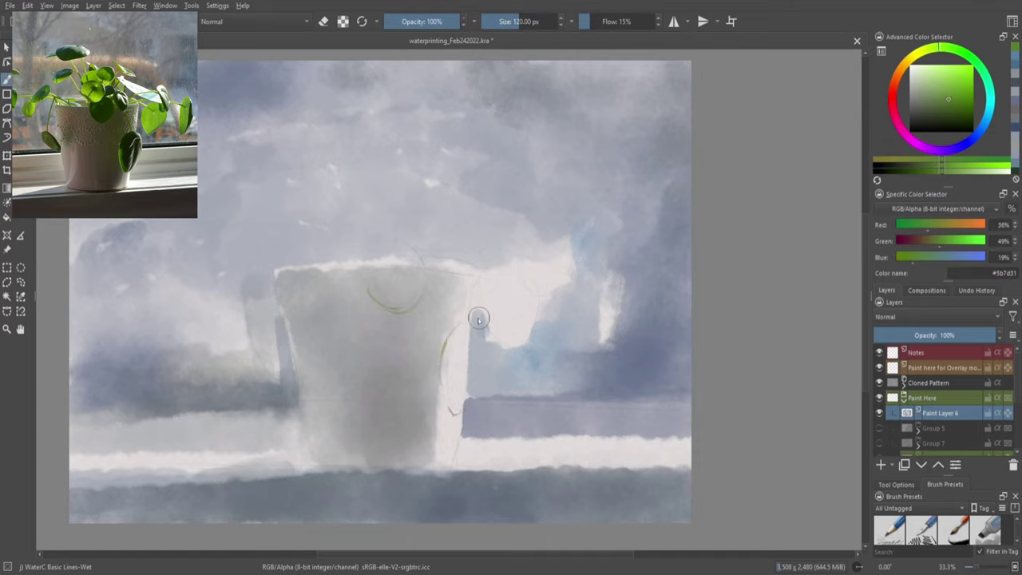
{"action": "right_click", "coordinate": [479, 285]}
{"action": "left_click", "coordinate": [527, 226]}
{"action": "mouse_move", "coordinate": [515, 276]}
{"action": "left_mouse_down"}
{"action": "mouse_move", "coordinate": [507, 343]}
{"action": "mouse_move", "coordinate": [455, 411]}
{"action": "left_mouse_up"}
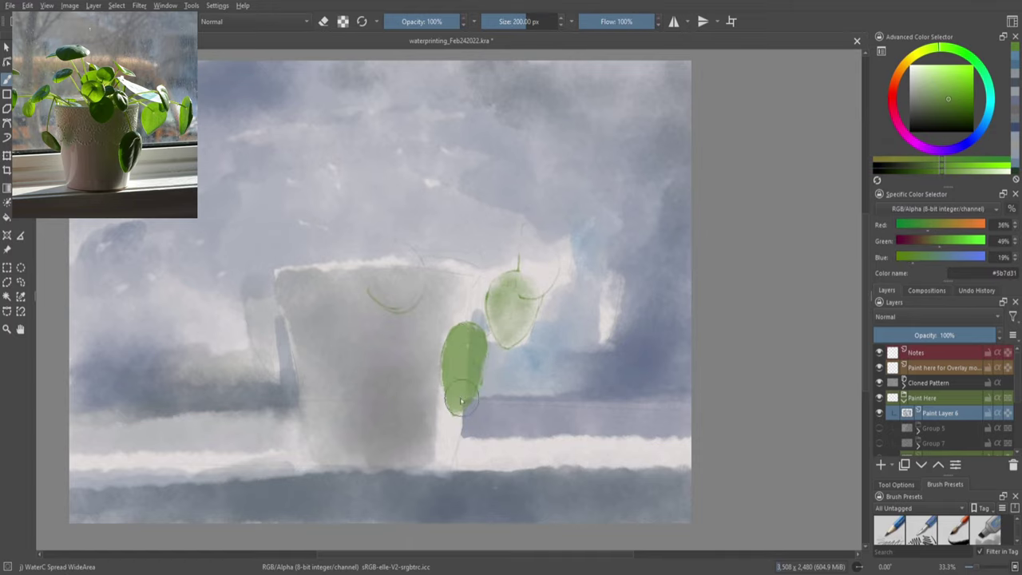
{"action": "left_click_drag", "start_coordinate": [607, 347], "coordinate": [608, 289]}
- With the textured Round-Grunge brush, add leaves above, left and right of the pot
{"action": "right_click", "coordinate": [573, 275]}
{"action": "left_click", "coordinate": [532, 256]}
{"action": "left_click_drag", "start_coordinate": [503, 276], "coordinate": [511, 335]}
{"action": "left_click_drag", "start_coordinate": [376, 248], "coordinate": [400, 310]}
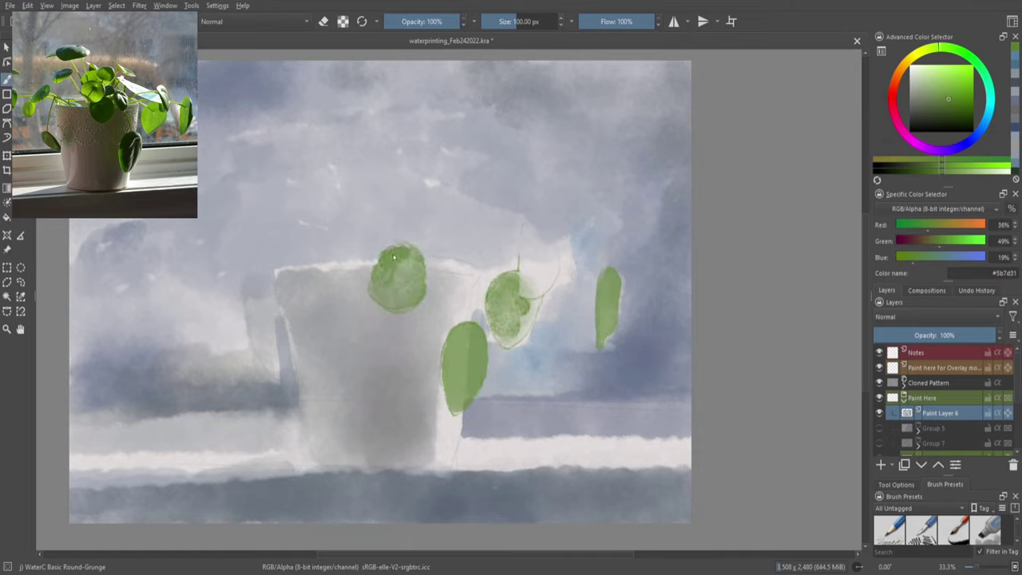
{"action": "left_click_drag", "start_coordinate": [431, 234], "coordinate": [450, 271]}
{"action": "left_click_drag", "start_coordinate": [208, 263], "coordinate": [188, 293]}
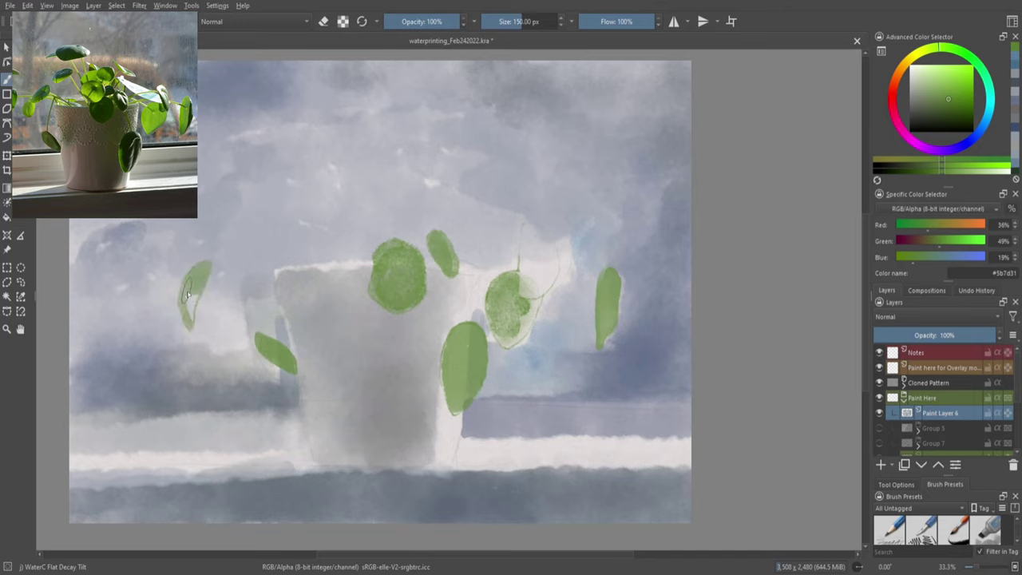
{"action": "left_click_drag", "start_coordinate": [268, 236], "coordinate": [292, 231]}
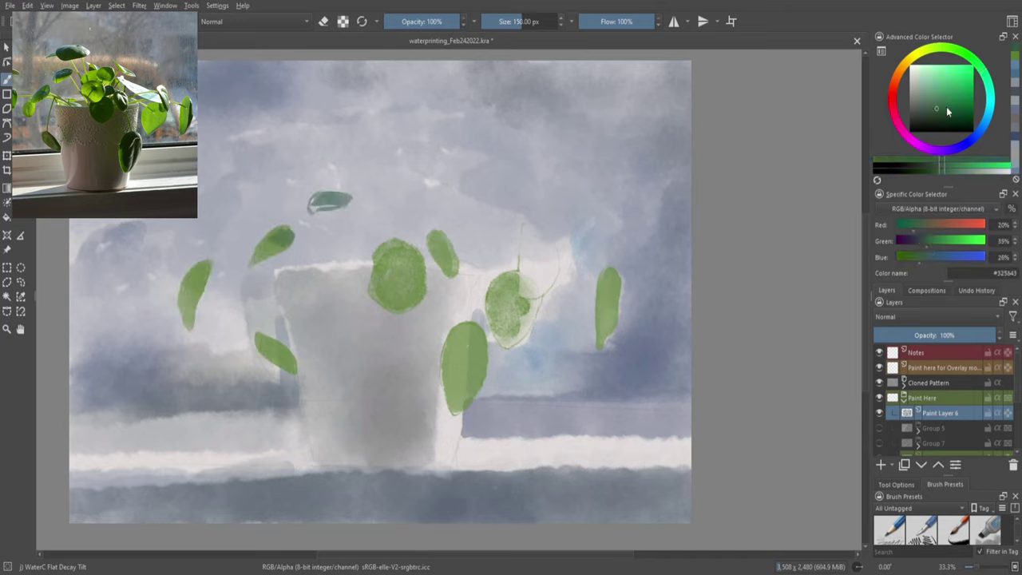
- Add light-green leaves high above the pot, then deepen the top and front leaves in dark green
{"action": "left_click", "coordinate": [400, 275], "text": "ctrl"}
{"action": "left_click_drag", "start_coordinate": [376, 212], "coordinate": [431, 224]}
{"action": "right_click", "coordinate": [376, 229]}
{"action": "left_click", "coordinate": [365, 150]}
{"action": "mouse_move", "coordinate": [407, 139]}
{"action": "left_mouse_down"}
{"action": "mouse_move", "coordinate": [355, 149]}
{"action": "mouse_move", "coordinate": [403, 142]}
{"action": "left_mouse_up"}
{"action": "left_click", "coordinate": [368, 142], "text": "ctrl"}
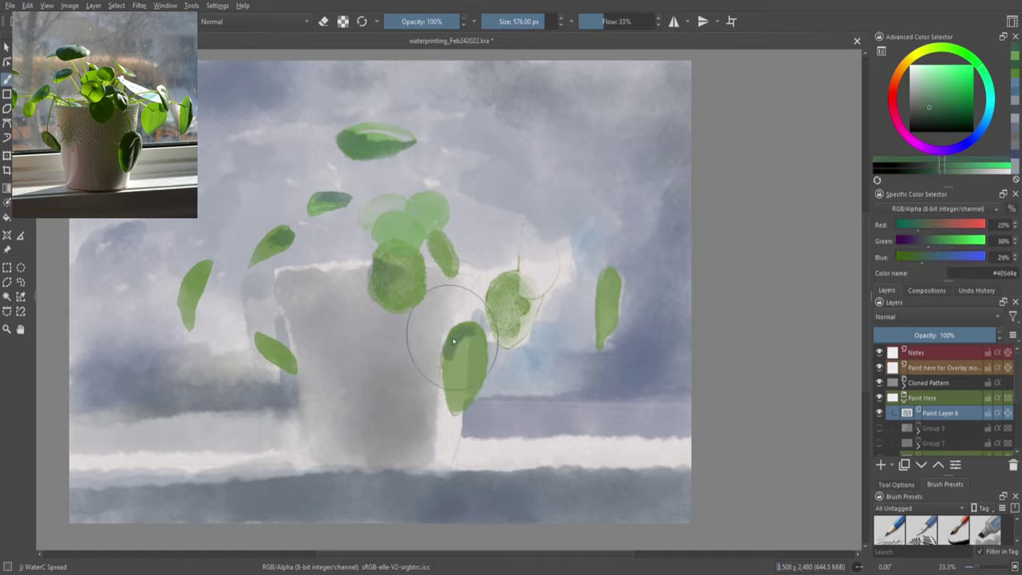
{"action": "left_click_drag", "start_coordinate": [453, 342], "coordinate": [456, 388]}
{"action": "mouse_move", "coordinate": [527, 232]}
{"action": "left_mouse_down"}
{"action": "mouse_move", "coordinate": [551, 281]}
{"action": "mouse_move", "coordinate": [513, 296]}
{"action": "mouse_move", "coordinate": [543, 272]}
{"action": "left_mouse_up"}
- Repaint the right leaf in yellow-green, add small leaves and draw stems rising from the pot
{"action": "left_click", "coordinate": [529, 254], "text": "ctrl"}
{"action": "left_click_drag", "start_coordinate": [376, 192], "coordinate": [403, 202]}
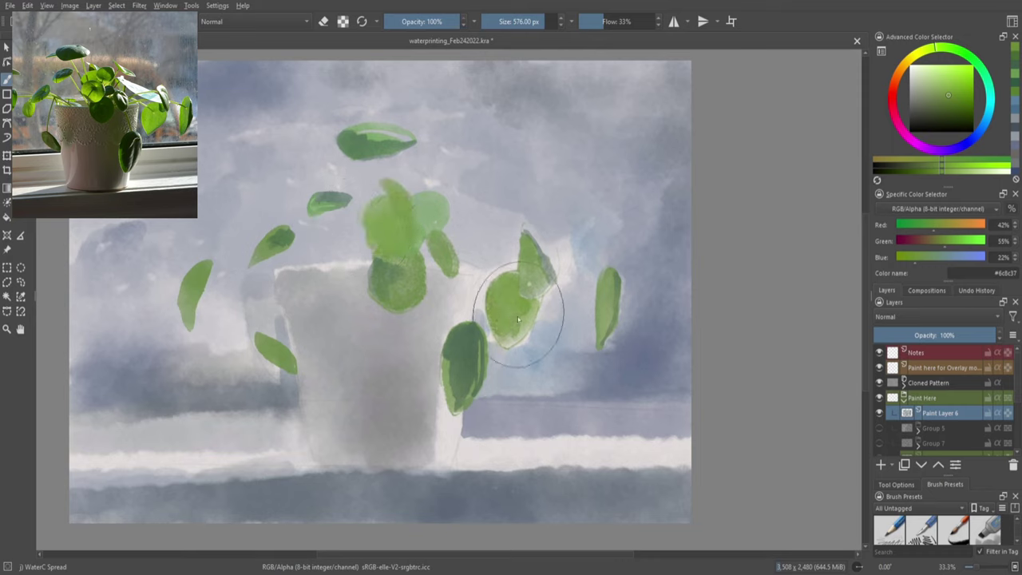
{"action": "left_click_drag", "start_coordinate": [307, 259], "coordinate": [343, 255]}
{"action": "left_click_drag", "start_coordinate": [239, 283], "coordinate": [230, 313]}
{"action": "left_click", "coordinate": [195, 295], "text": "ctrl"}
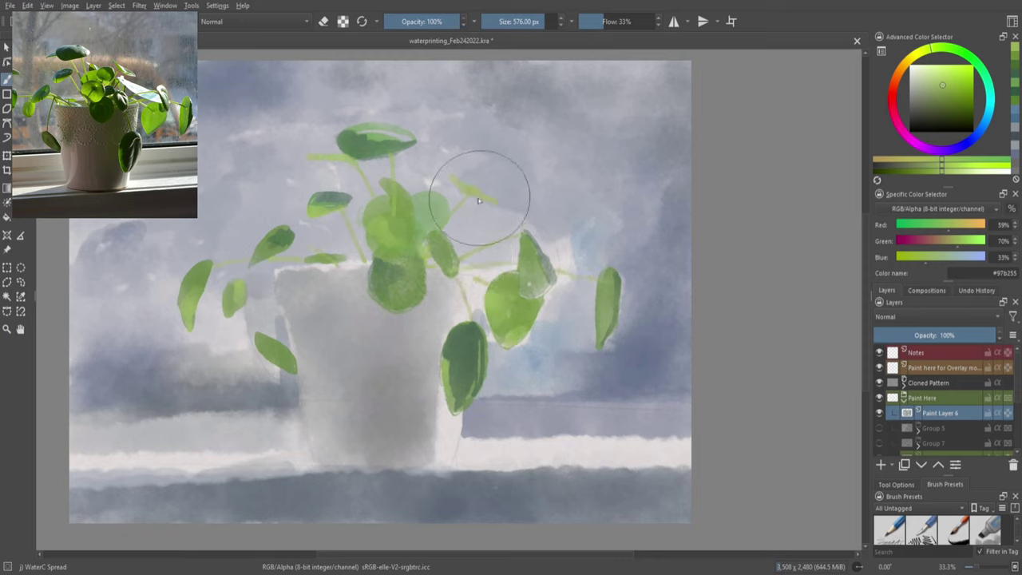
- Darken the lower front leaf with deeper greens and shade the pot rim in grey-green
{"action": "left_click", "coordinate": [384, 144], "text": "ctrl"}
{"action": "left_click_drag", "start_coordinate": [407, 262], "coordinate": [416, 247]}
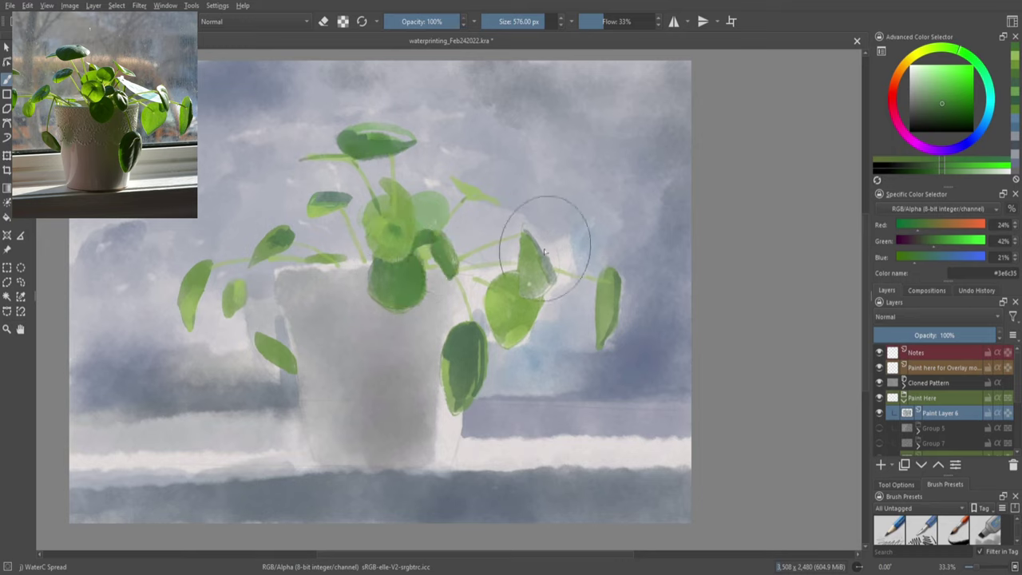
{"action": "left_click", "coordinate": [929, 176]}
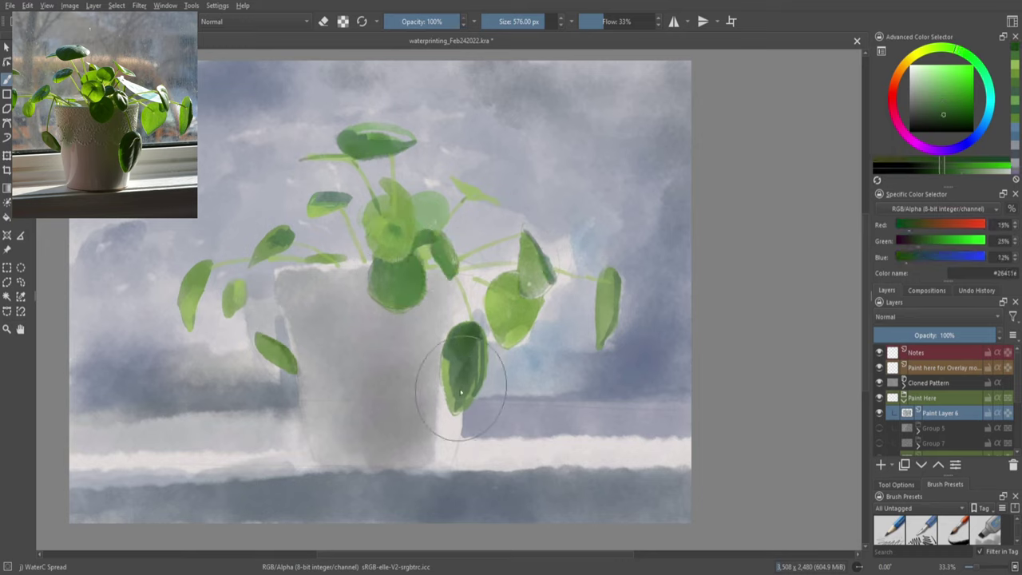
{"action": "left_click", "coordinate": [445, 207], "text": "ctrl"}
{"action": "left_click", "coordinate": [925, 100]}
{"action": "left_click_drag", "start_coordinate": [369, 265], "coordinate": [320, 266]}
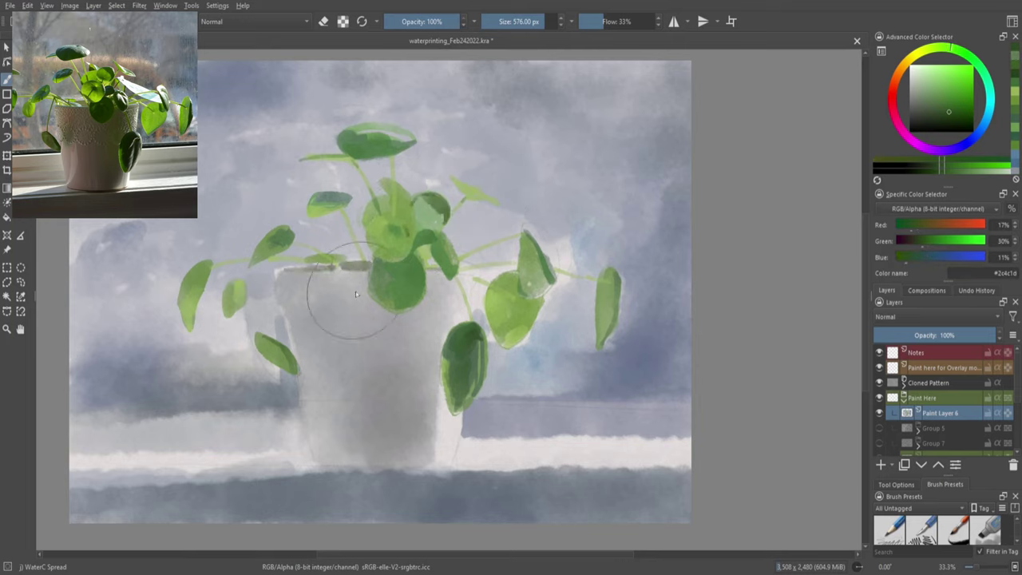
- Set up the large spreading brush with dark green and grey-green shadow colours
{"action": "key", "text": "slash"}
{"action": "left_click", "coordinate": [942, 100]}
{"action": "right_click", "coordinate": [402, 223]}
{"action": "left_click", "coordinate": [364, 140]}
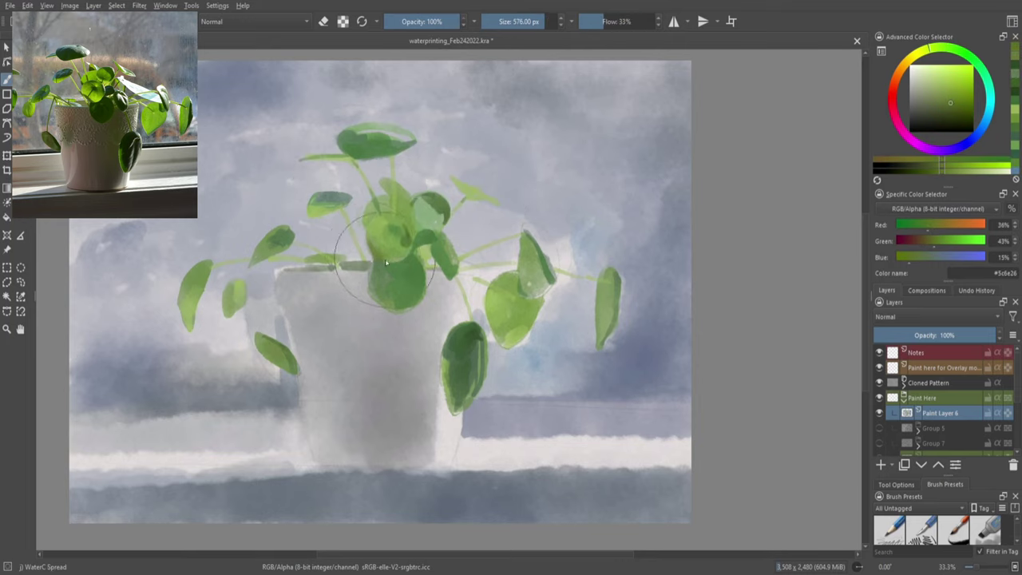
{"action": "left_click", "coordinate": [415, 295], "text": "ctrl"}
{"action": "left_click", "coordinate": [420, 301], "text": "ctrl"}
- Paint a grey shadow under the leaves and a blue-grey shadow beside the leaf
{"action": "right_click", "coordinate": [386, 375]}
{"action": "left_click", "coordinate": [347, 293]}
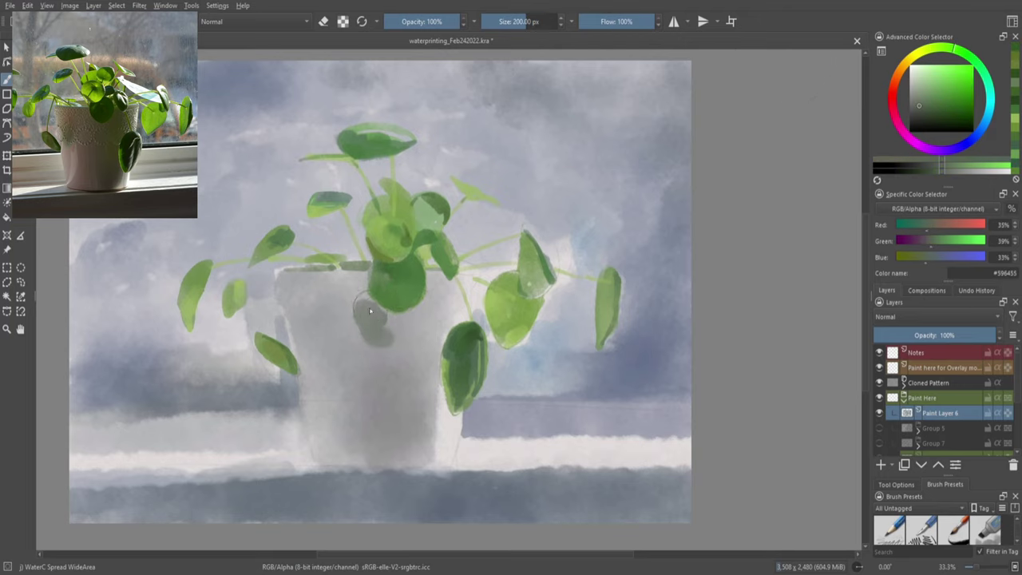
{"action": "mouse_move", "coordinate": [343, 280]}
{"action": "left_mouse_down"}
{"action": "mouse_move", "coordinate": [385, 351]}
{"action": "mouse_move", "coordinate": [407, 431]}
{"action": "left_mouse_up"}
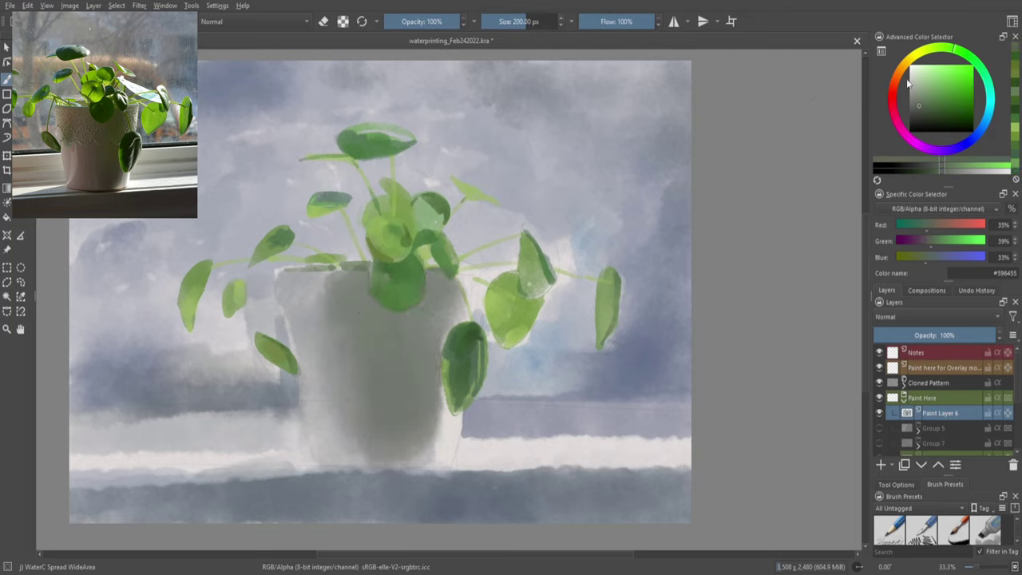
{"action": "left_click", "coordinate": [921, 254]}
{"action": "left_click_drag", "start_coordinate": [476, 294], "coordinate": [479, 316]}
- Darken the sky beside the right leaves and right of the top stem with sampled greys
{"action": "right_click", "coordinate": [483, 274]}
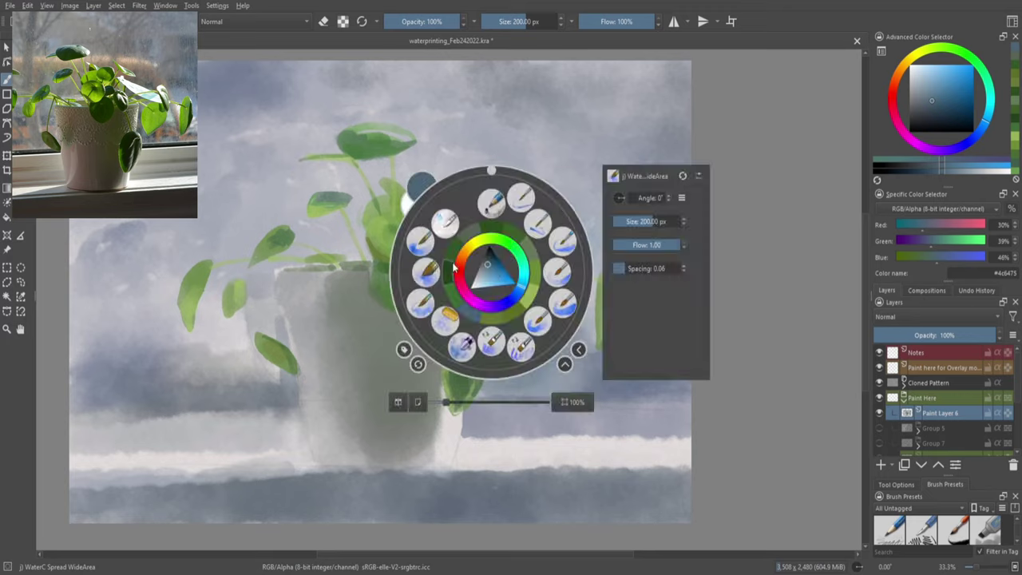
{"action": "left_click", "coordinate": [444, 191]}
{"action": "left_click_drag", "start_coordinate": [558, 269], "coordinate": [536, 216]}
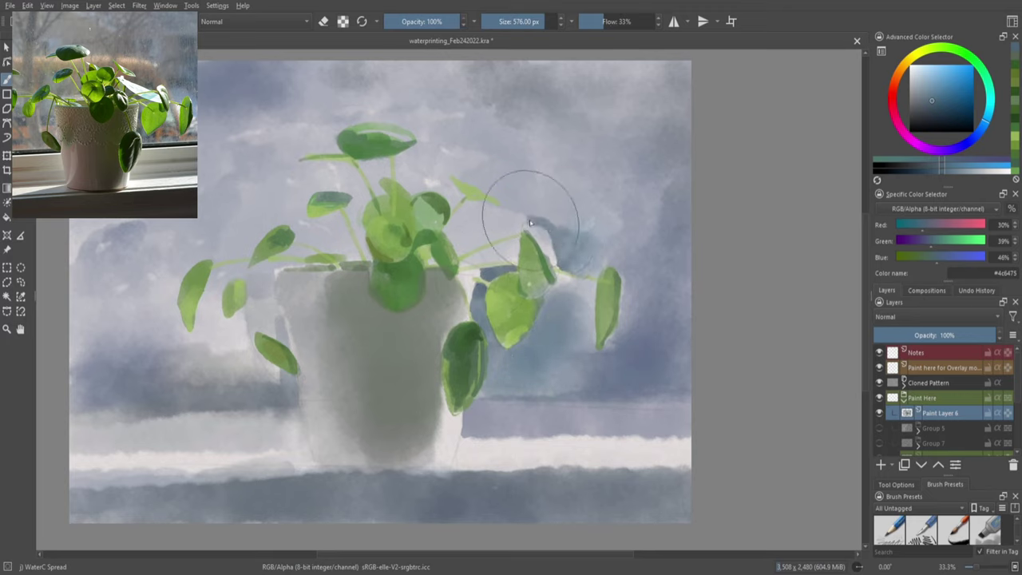
{"action": "left_click", "coordinate": [478, 256], "text": "ctrl"}
{"action": "left_click", "coordinate": [450, 230], "text": "ctrl"}
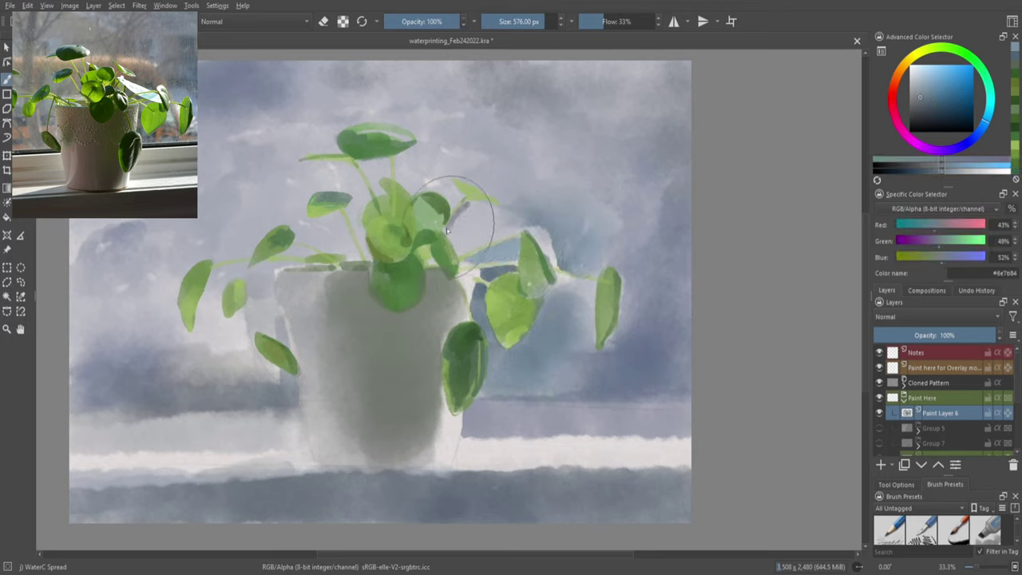
{"action": "left_click", "coordinate": [396, 163], "text": "ctrl"}
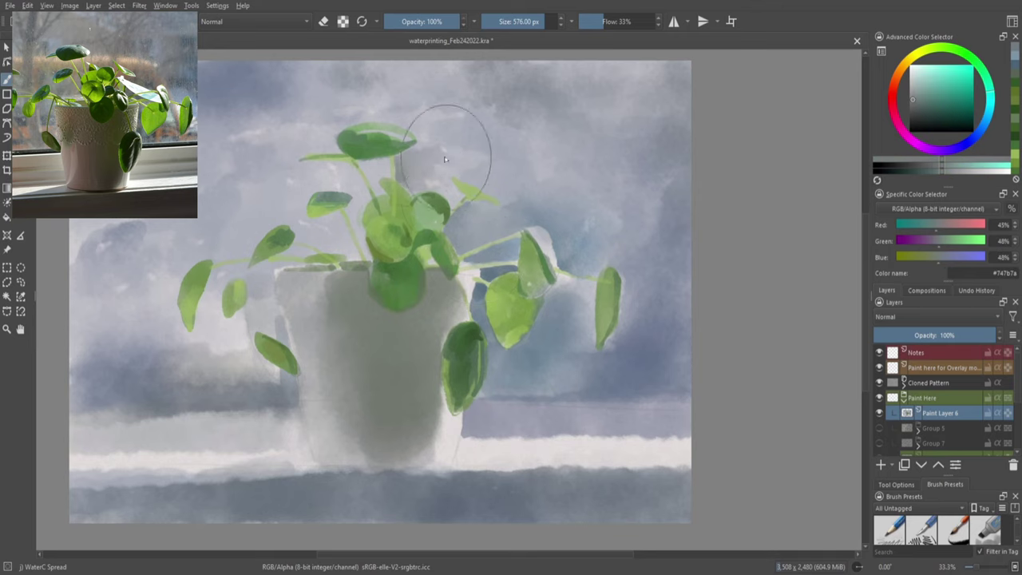
{"action": "mouse_move", "coordinate": [446, 159]}
{"action": "left_mouse_down"}
{"action": "mouse_move", "coordinate": [456, 171]}
{"action": "mouse_move", "coordinate": [405, 184]}
{"action": "left_mouse_up"}
- Deepen the blue background left of the plant, then pick a lighter blue-grey
{"action": "left_click", "coordinate": [263, 352], "text": "ctrl"}
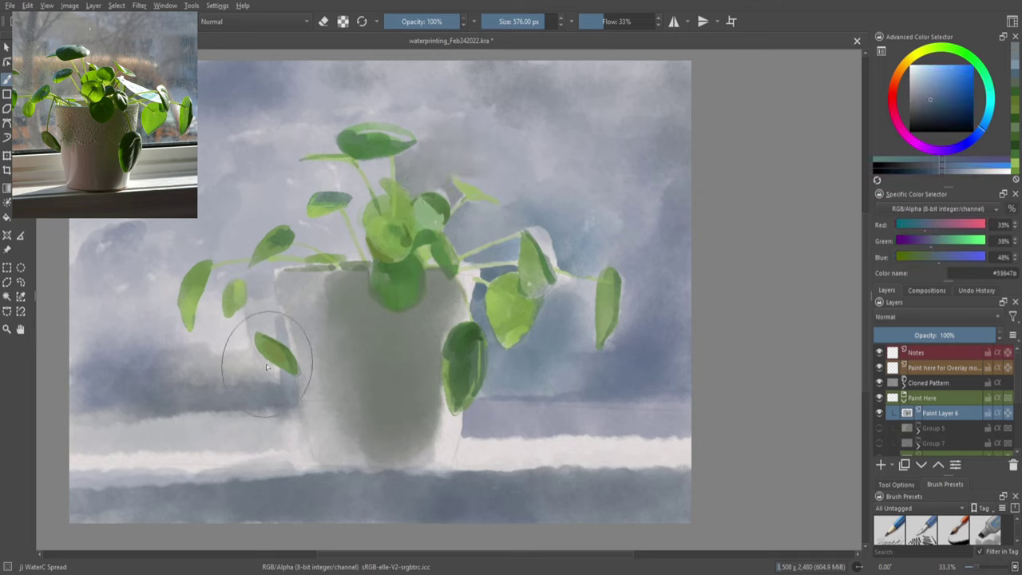
{"action": "mouse_move", "coordinate": [262, 222]}
{"action": "left_mouse_down"}
{"action": "mouse_move", "coordinate": [171, 269]}
{"action": "mouse_move", "coordinate": [164, 338]}
{"action": "left_mouse_up"}
{"action": "left_click", "coordinate": [213, 280], "text": "ctrl"}
{"action": "right_click", "coordinate": [365, 296]}
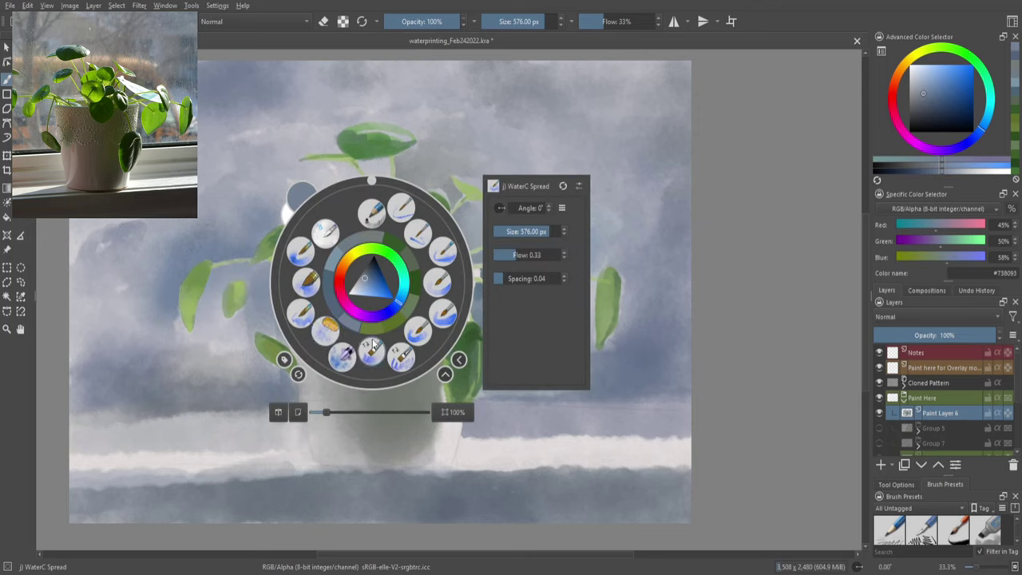
{"action": "left_click", "coordinate": [431, 221]}
- Brighten the central leaves with a bright green and darken the lower-right leaf's edge
{"action": "left_click", "coordinate": [431, 385], "text": "ctrl"}
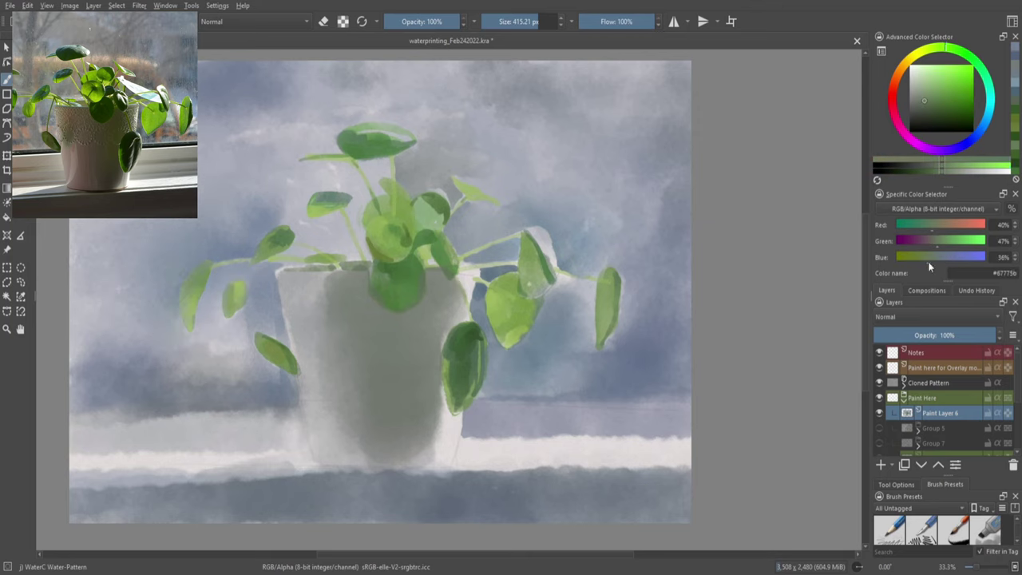
{"action": "key", "text": "/"}
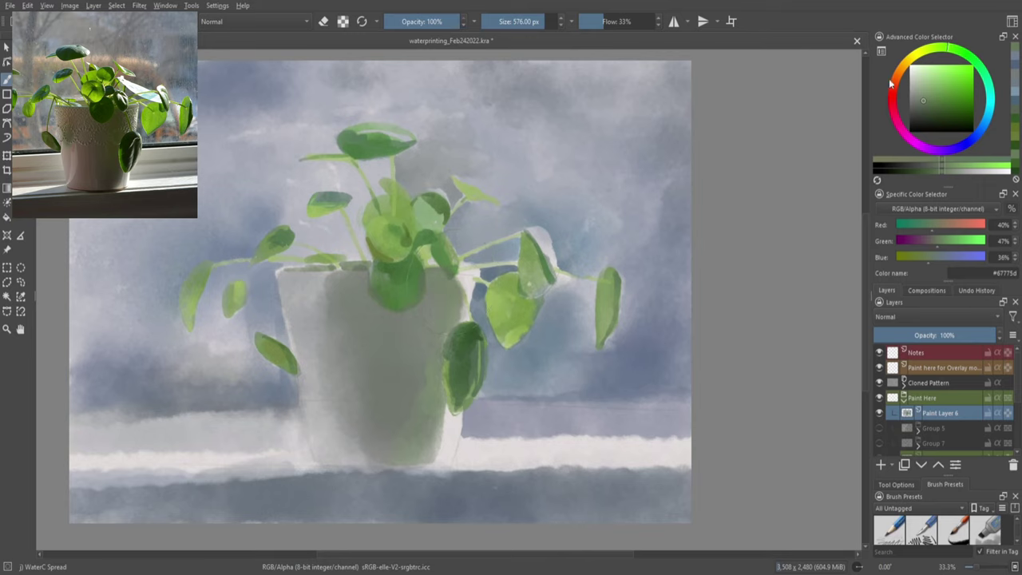
{"action": "left_click", "coordinate": [449, 229], "text": "ctrl"}
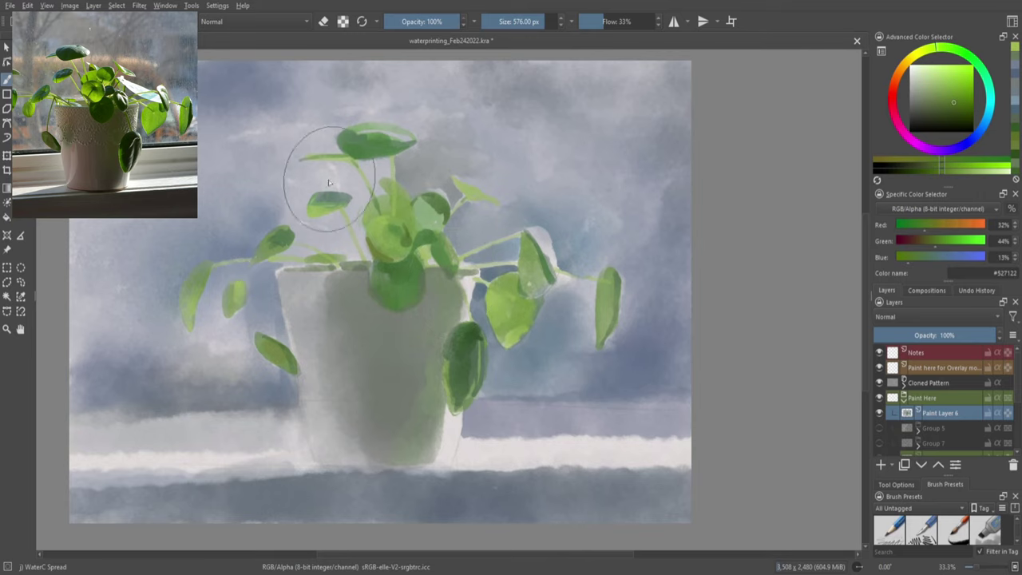
{"action": "key", "text": "l"}
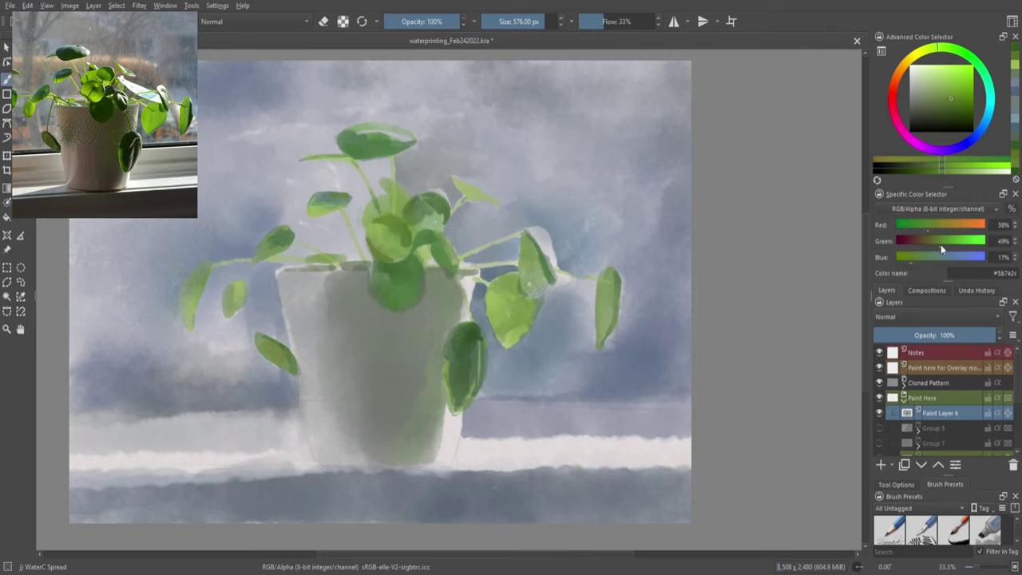
{"action": "left_click", "coordinate": [192, 287], "text": "ctrl"}
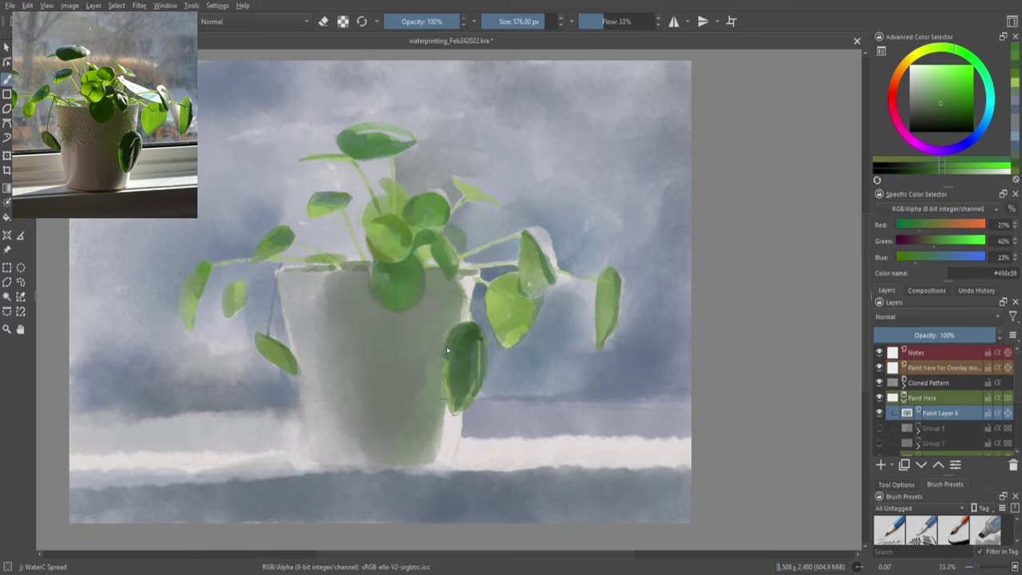
{"action": "left_click", "coordinate": [957, 93]}
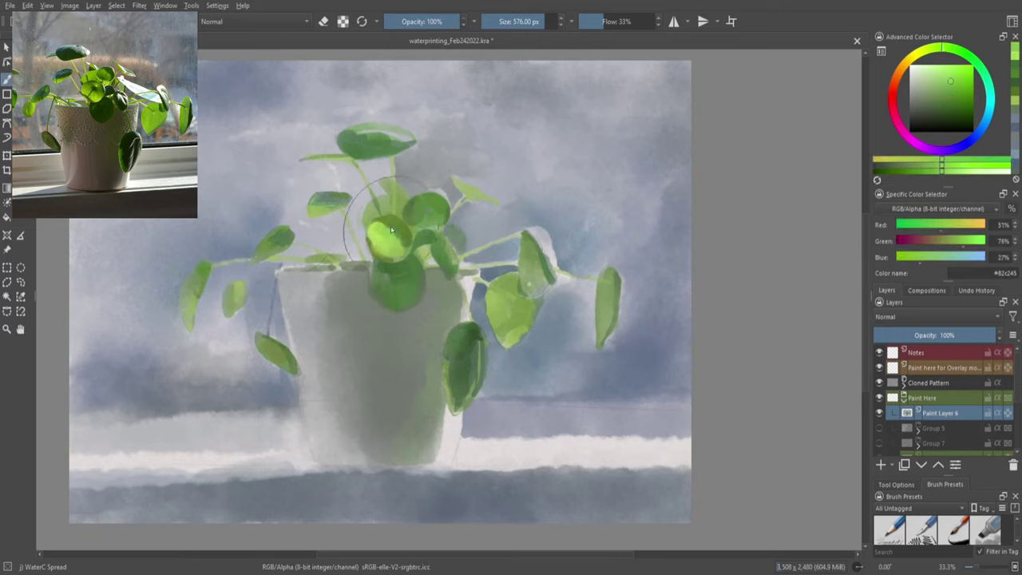
{"action": "left_click_drag", "start_coordinate": [375, 208], "coordinate": [405, 252]}
{"action": "left_click", "coordinate": [405, 252], "text": "ctrl"}
{"action": "left_click_drag", "start_coordinate": [407, 296], "coordinate": [457, 337]}
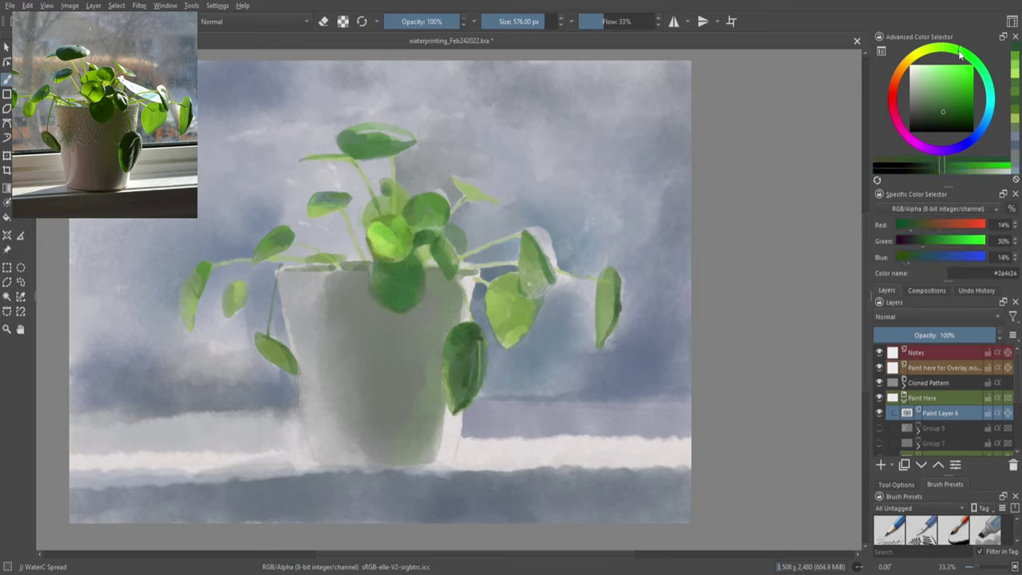
{"action": "left_click", "coordinate": [200, 274], "text": "ctrl"}
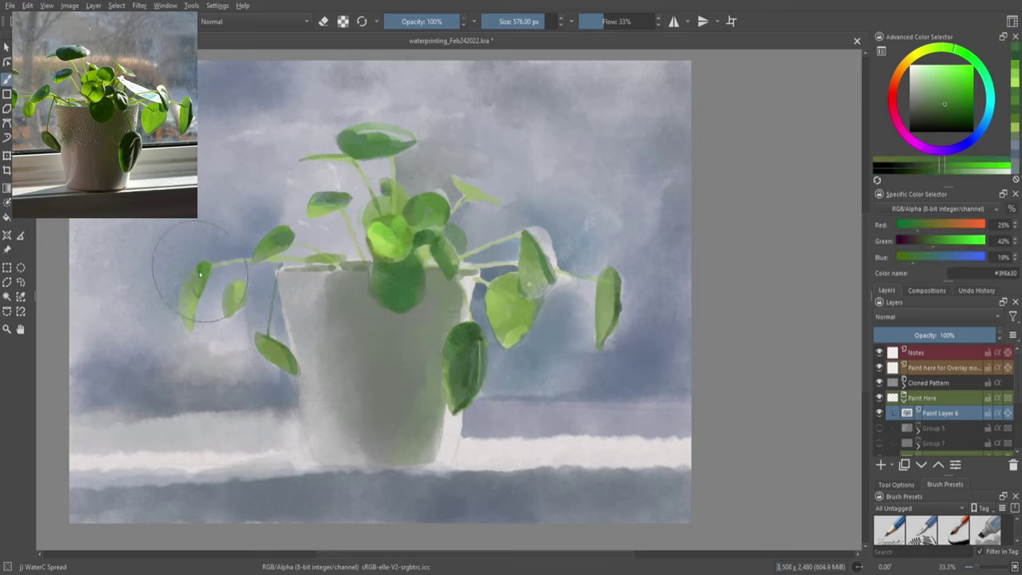
- Pick a light yellow-green and a pale cyan, alternating the thin wet line and grainy round brushes
{"action": "left_click", "coordinate": [511, 287], "text": "ctrl"}
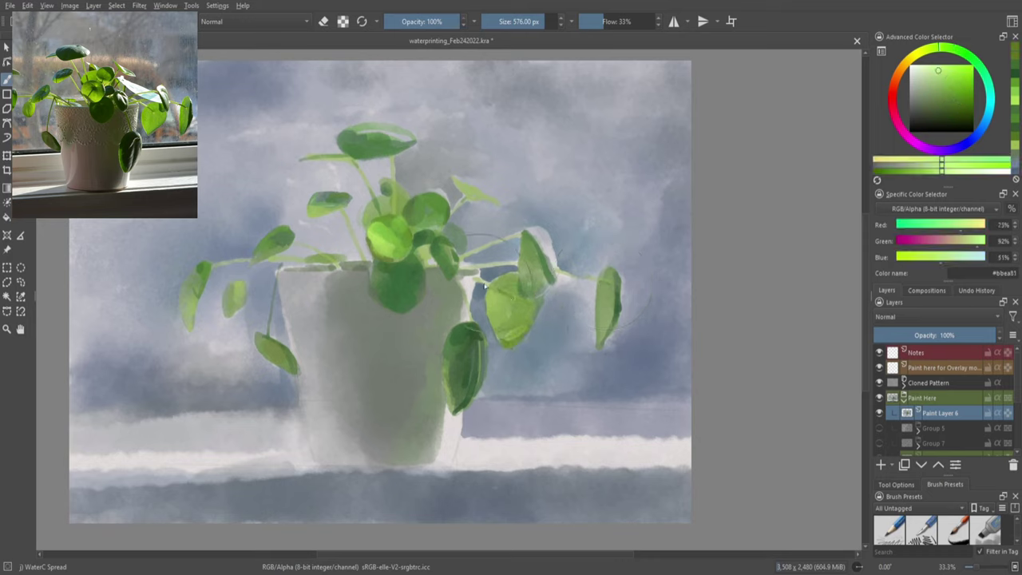
{"action": "key", "text": "/"}
{"action": "left_click", "coordinate": [484, 286], "text": "ctrl"}
{"action": "right_click", "coordinate": [508, 279]}
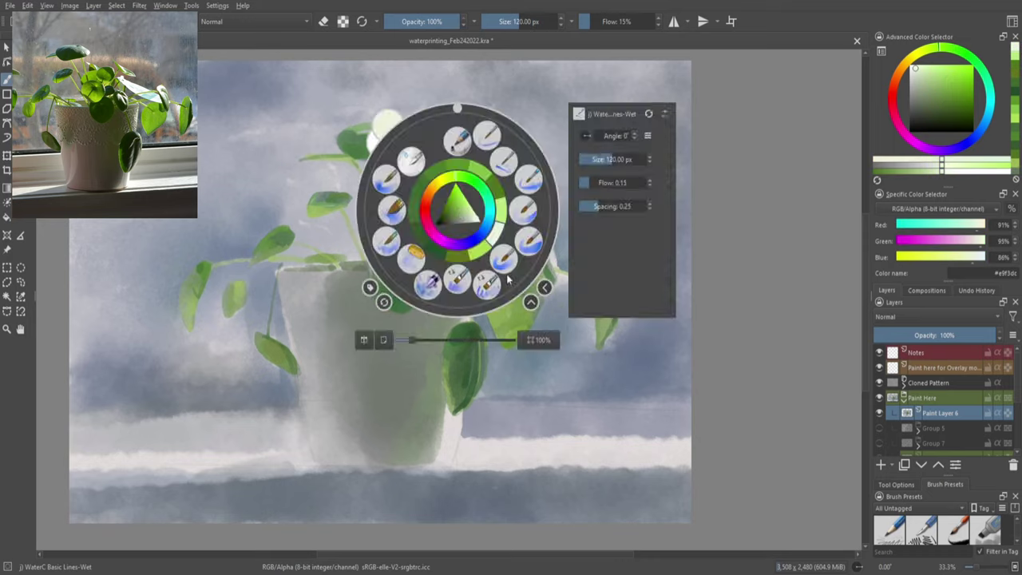
{"action": "left_click", "coordinate": [495, 189]}
{"action": "left_click", "coordinate": [985, 145]}
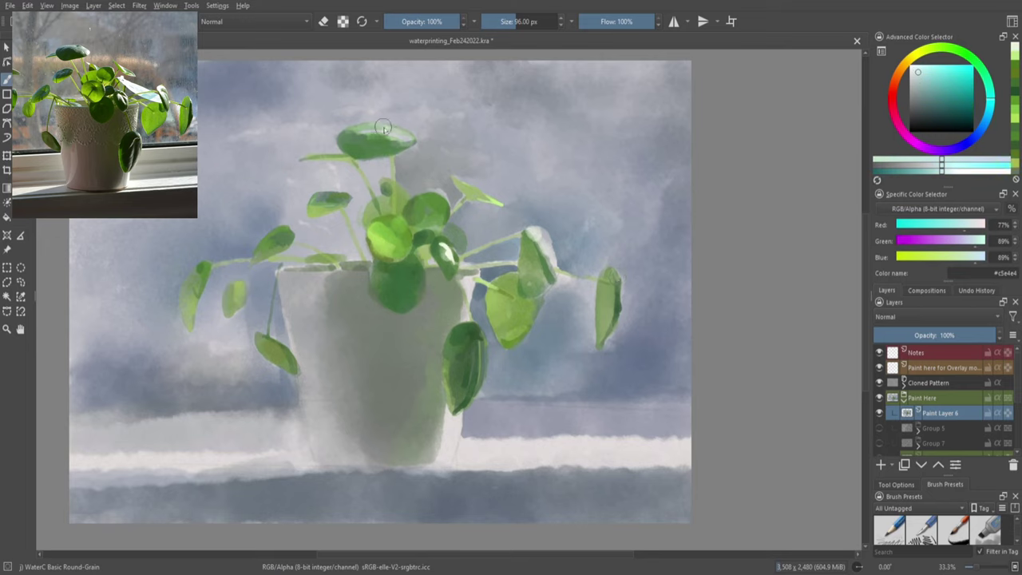
{"action": "key", "text": "/"}
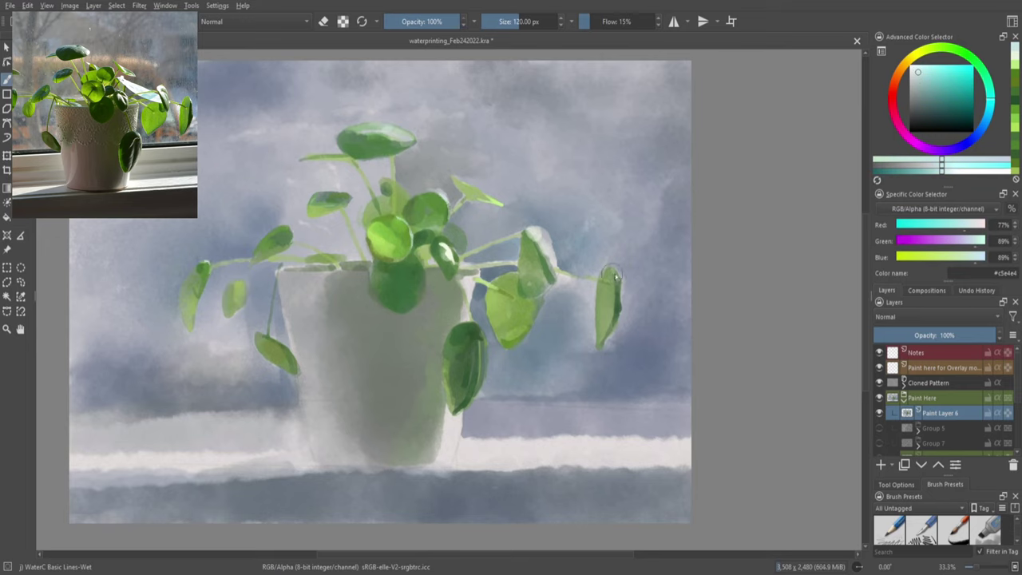
- Sample dark, mid and light greens from the leaves for the patterned watercolour brushes
{"action": "left_click", "coordinate": [384, 158], "text": "ctrl"}
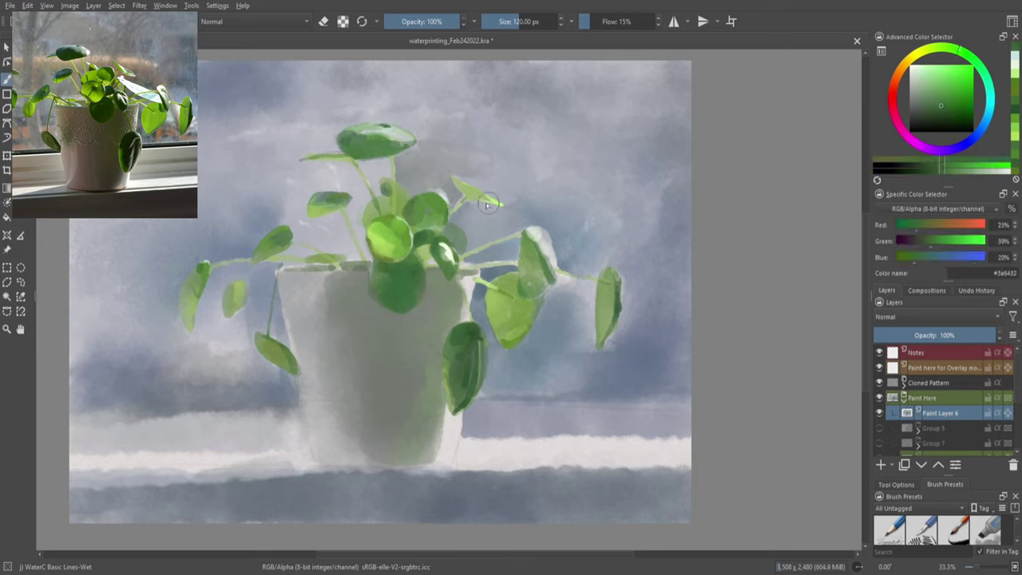
{"action": "right_click", "coordinate": [396, 190]}
{"action": "right_click", "coordinate": [340, 196]}
{"action": "left_click", "coordinate": [395, 235], "text": "ctrl"}
{"action": "key", "text": "/"}
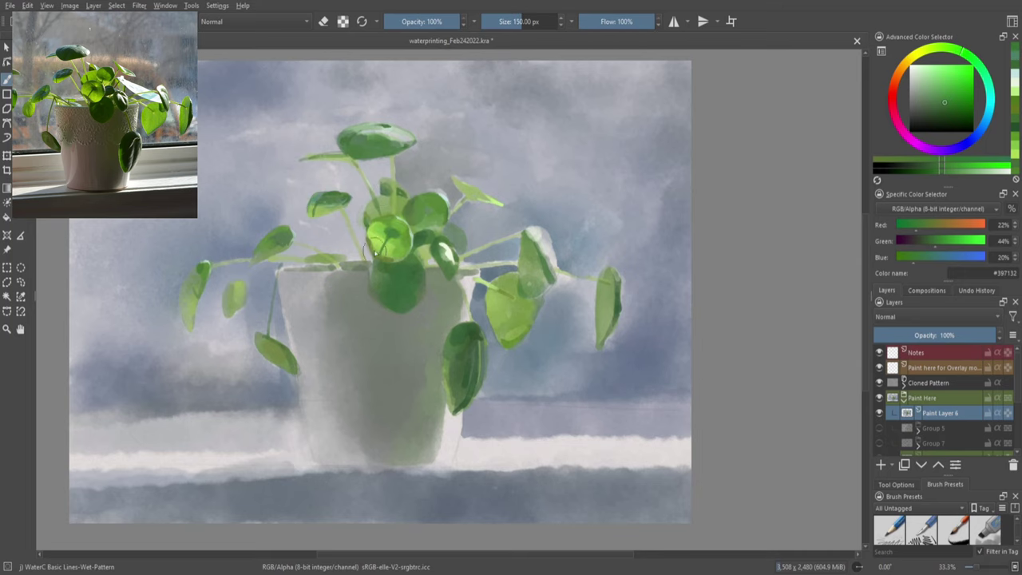
{"action": "left_click", "coordinate": [542, 275], "text": "ctrl"}
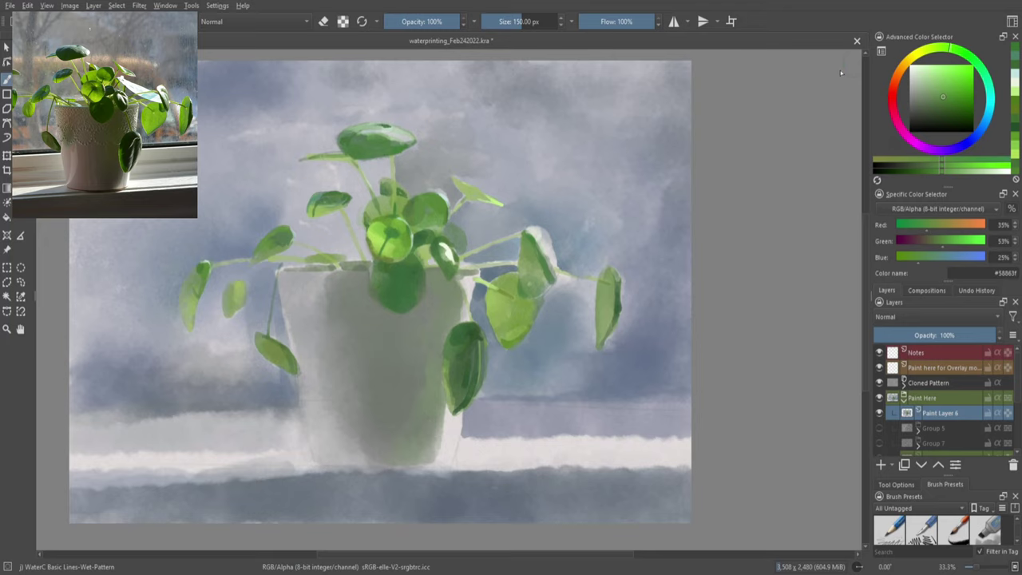
{"action": "left_click", "coordinate": [467, 408], "text": "ctrl"}
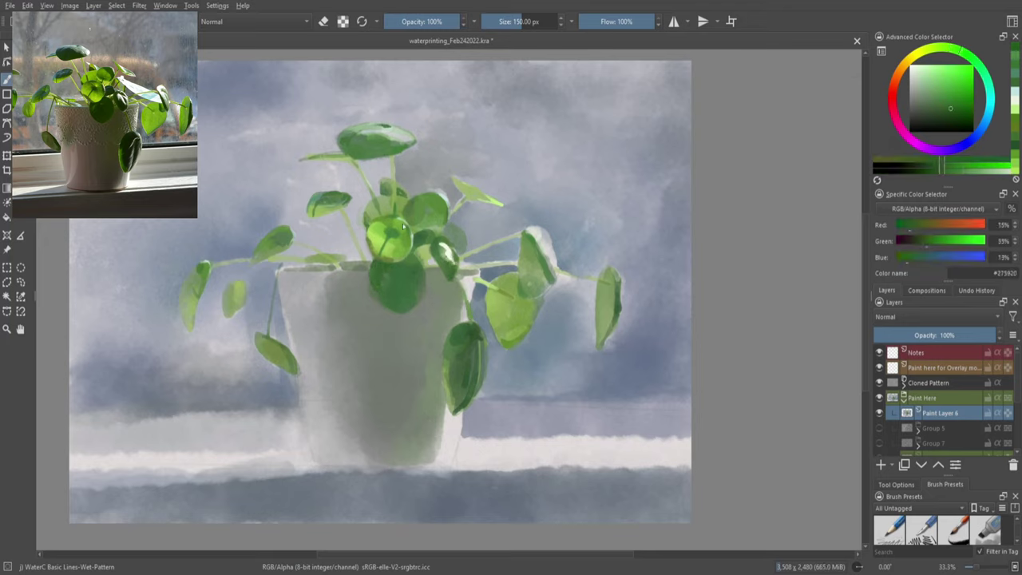
{"action": "left_click", "coordinate": [379, 222], "text": "ctrl"}
{"action": "left_click", "coordinate": [951, 99]}
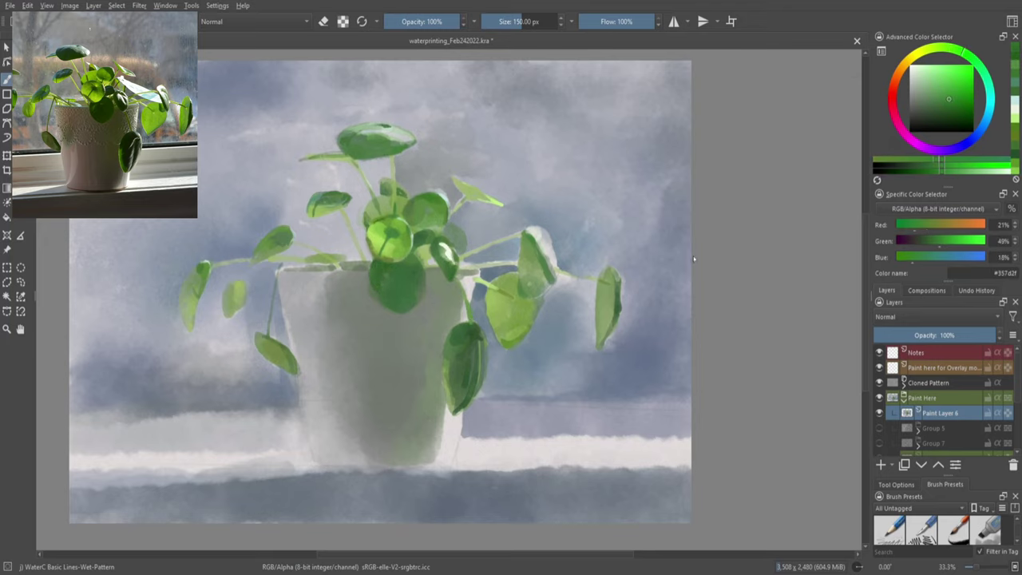
{"action": "key", "text": "slash"}
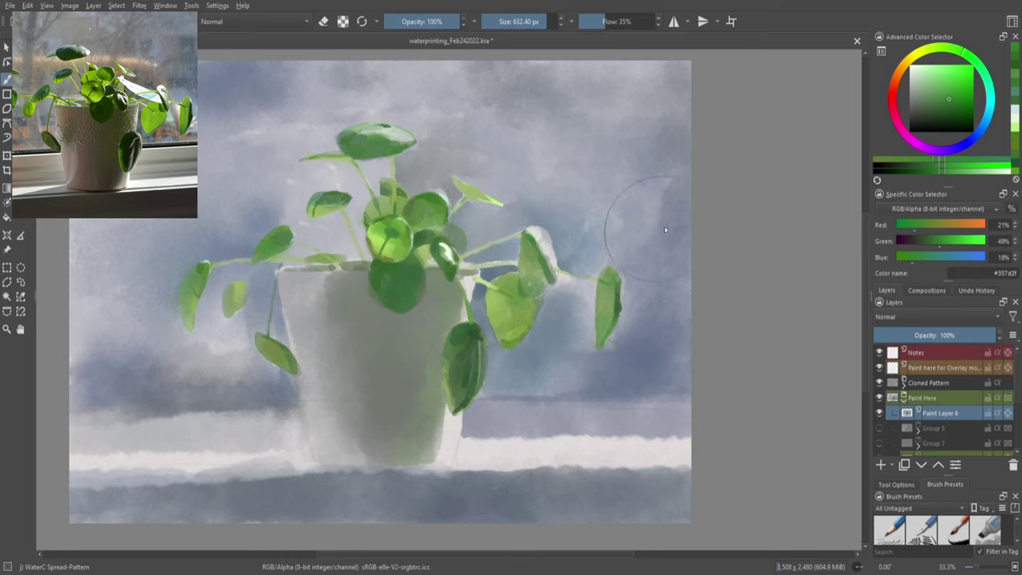
- On the broad spreading brush, sample leaf greens and try pale grey-green and blue-grey
{"action": "key", "text": "slash"}
{"action": "left_click", "coordinate": [461, 374], "text": "ctrl"}
{"action": "left_click", "coordinate": [918, 86]}
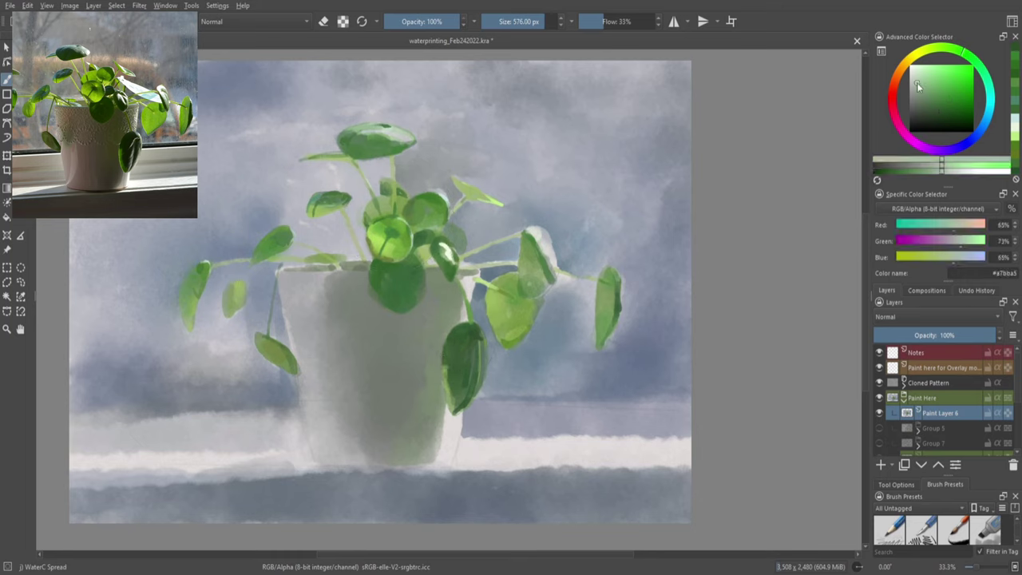
{"action": "left_click", "coordinate": [479, 342], "text": "ctrl"}
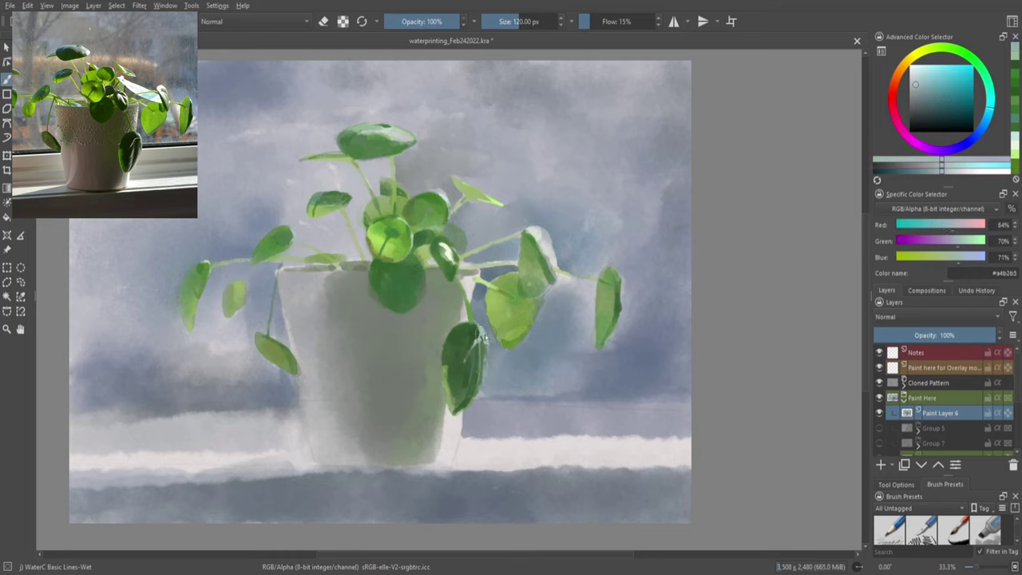
{"action": "left_click", "coordinate": [468, 375], "text": "ctrl"}
- Select pale green, then pale yellow-green, for leaf highlights with the thin wet line brush
{"action": "key", "text": "slash"}
{"action": "right_click", "coordinate": [436, 308]}
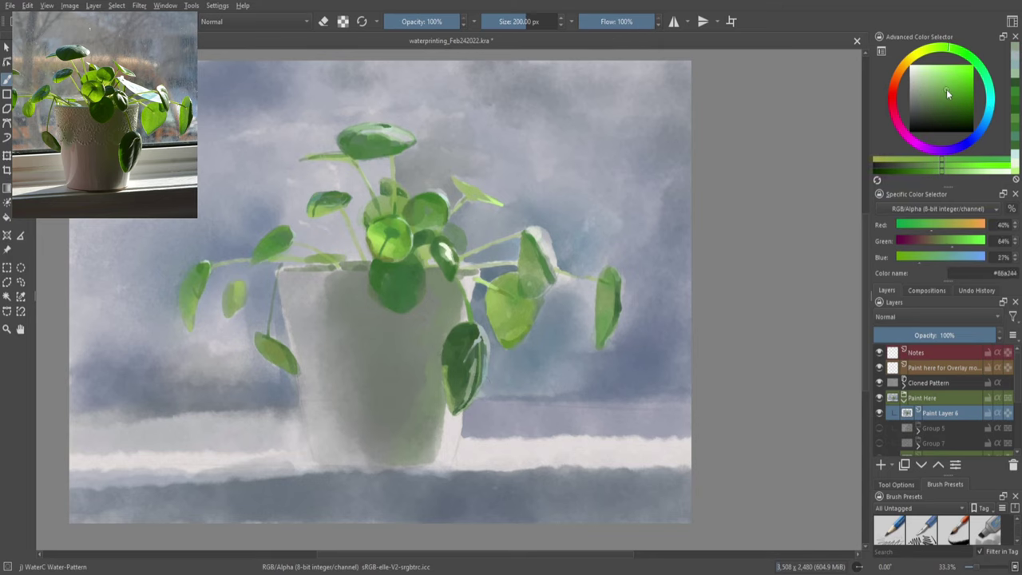
{"action": "left_click", "coordinate": [924, 72]}
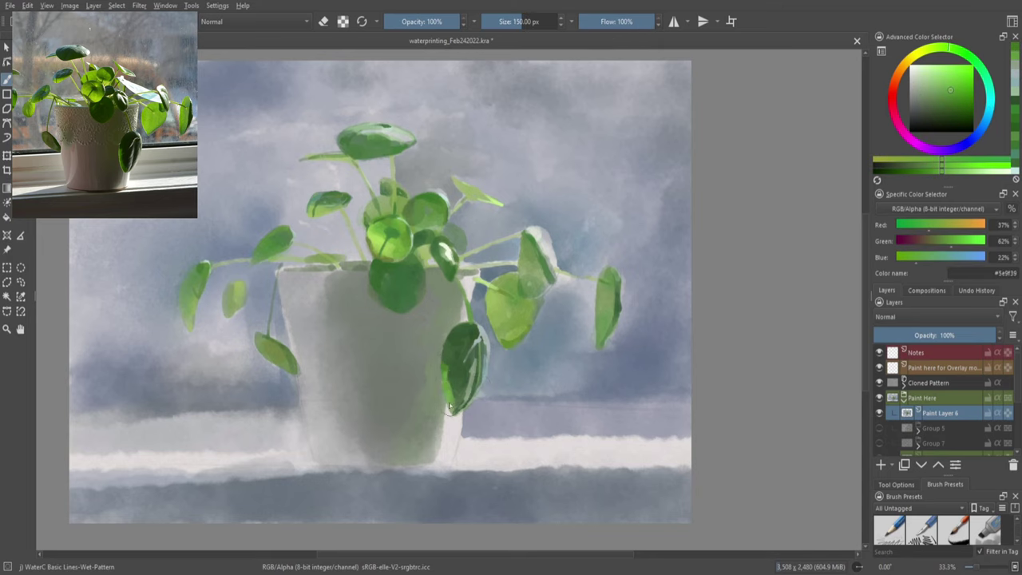
{"action": "key", "text": "slash"}
{"action": "left_click", "coordinate": [941, 45]}
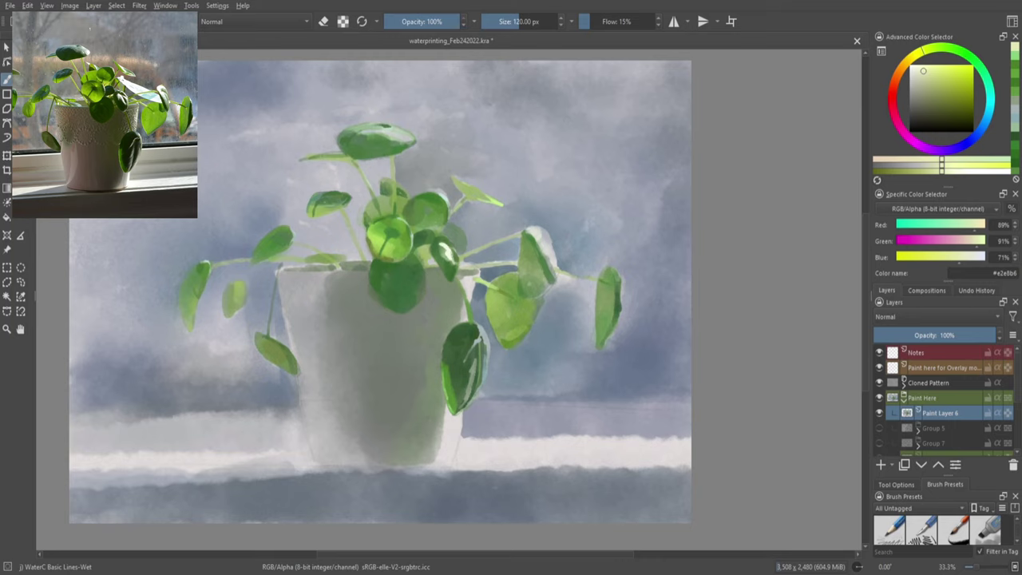
- Darken the strip below the sill and the lower-left area with dark brown and warm grey-brown
{"action": "key", "text": "x"}
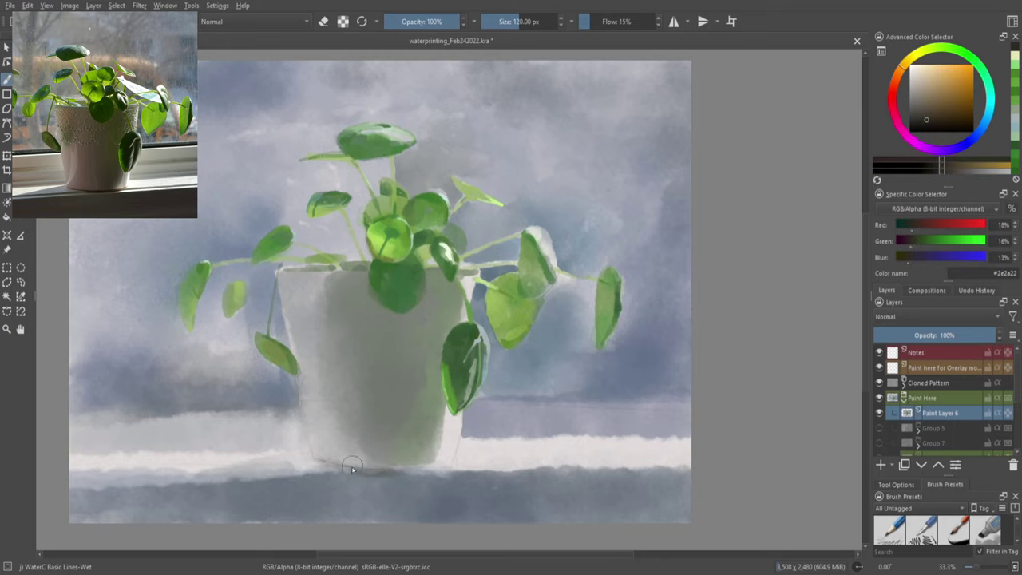
{"action": "key", "text": "/"}
{"action": "left_click_drag", "start_coordinate": [314, 501], "coordinate": [364, 503]}
{"action": "left_click_drag", "start_coordinate": [175, 504], "coordinate": [691, 495]}
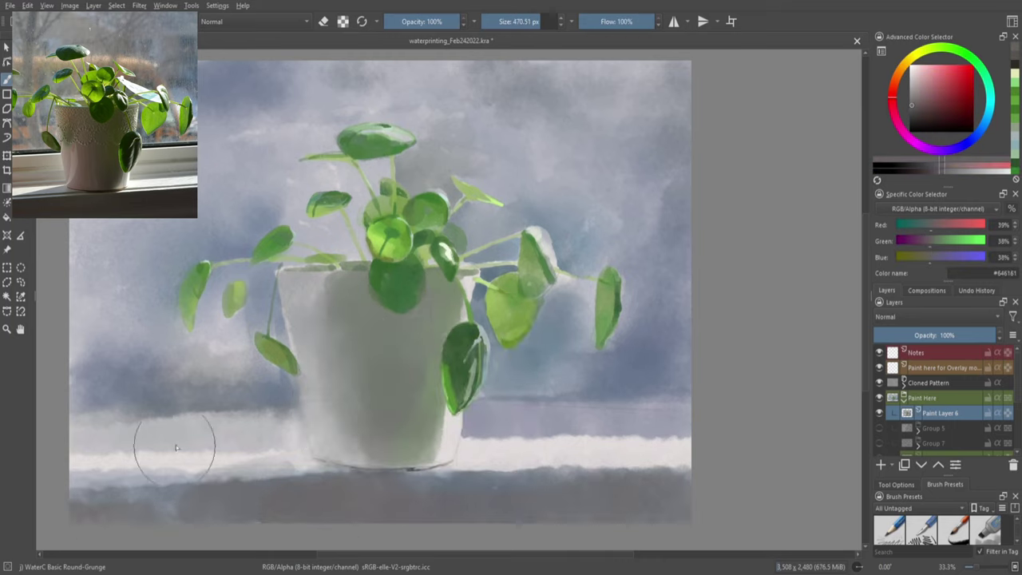
{"action": "left_click", "coordinate": [931, 245]}
{"action": "mouse_move", "coordinate": [80, 399]}
{"action": "left_mouse_down"}
{"action": "mouse_move", "coordinate": [171, 433]}
{"action": "mouse_move", "coordinate": [167, 448]}
{"action": "left_mouse_up"}
- Dab blue-grey into the lower-left background and pick a green on the large soft spread brush
{"action": "left_click", "coordinate": [149, 434], "text": "ctrl"}
{"action": "key", "text": "/"}
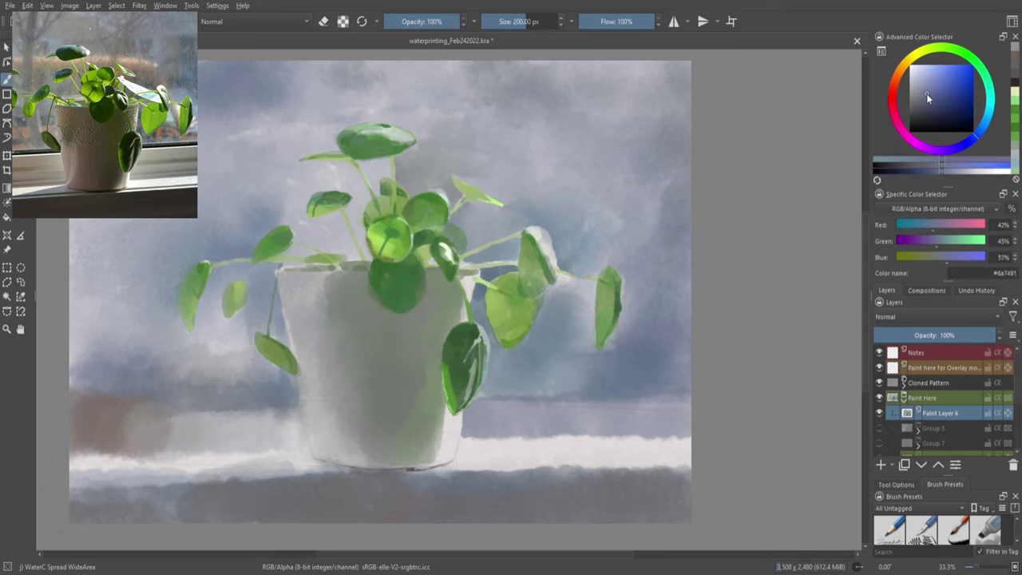
{"action": "left_click", "coordinate": [926, 93]}
{"action": "left_click", "coordinate": [613, 345], "text": "ctrl"}
{"action": "key", "text": "/"}
{"action": "left_click", "coordinate": [622, 284], "text": "ctrl"}
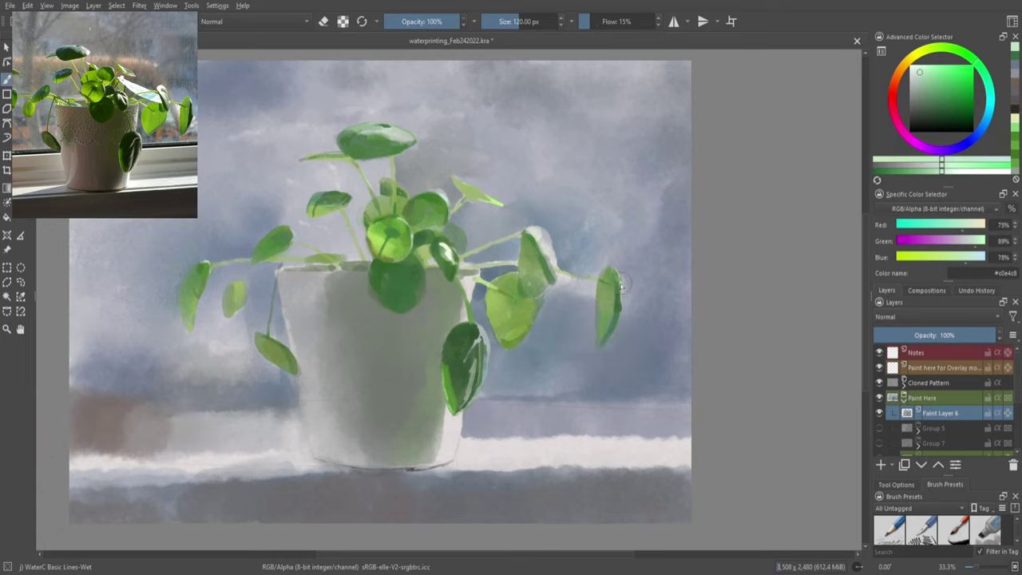
{"action": "key", "text": "/"}
{"action": "left_click", "coordinate": [564, 284], "text": "ctrl"}
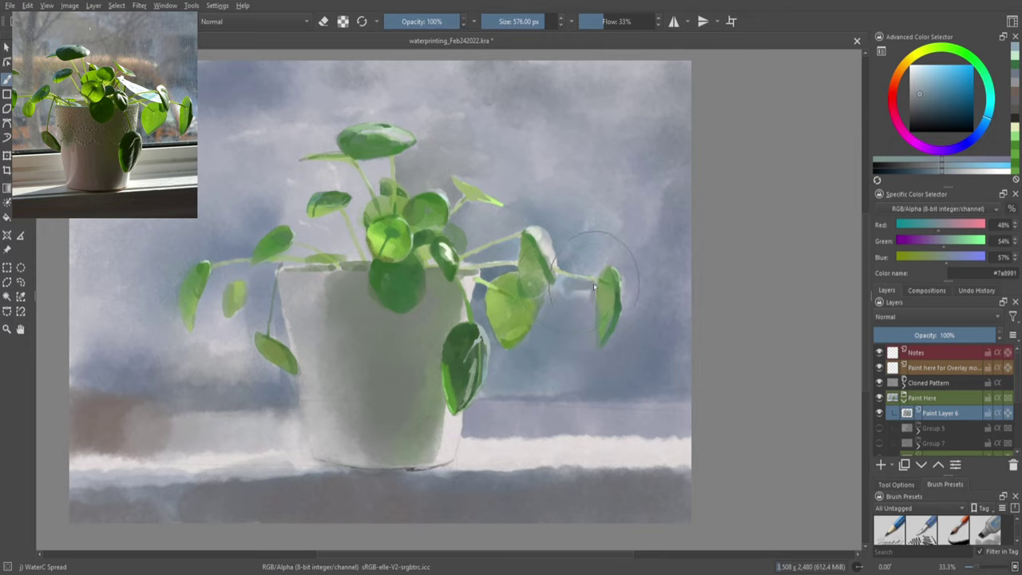
- Pick leaf greens and blue-grey background colours for working around the right-hand leaves
{"action": "left_click", "coordinate": [485, 310], "text": "ctrl"}
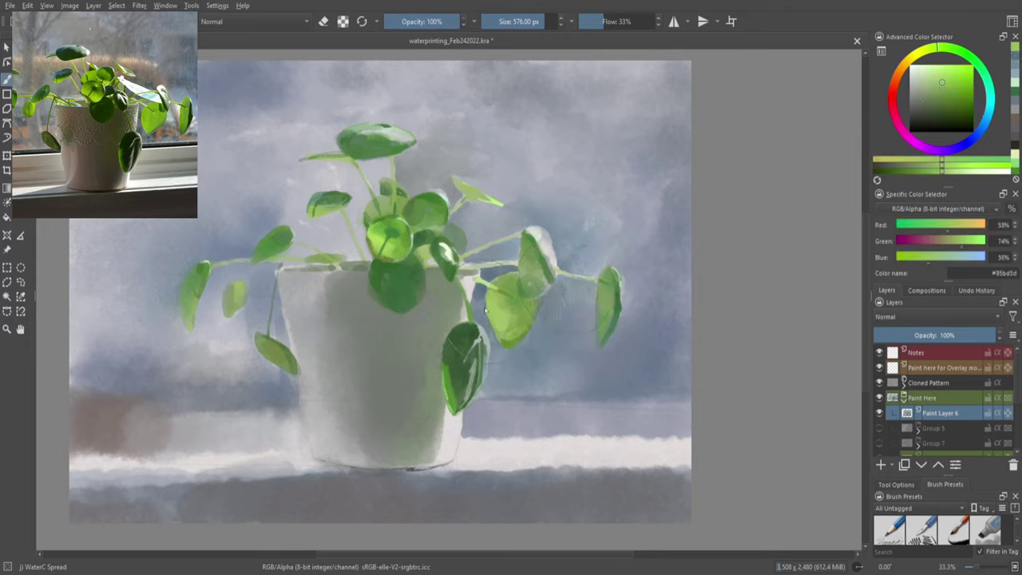
{"action": "left_click", "coordinate": [402, 273], "text": "ctrl"}
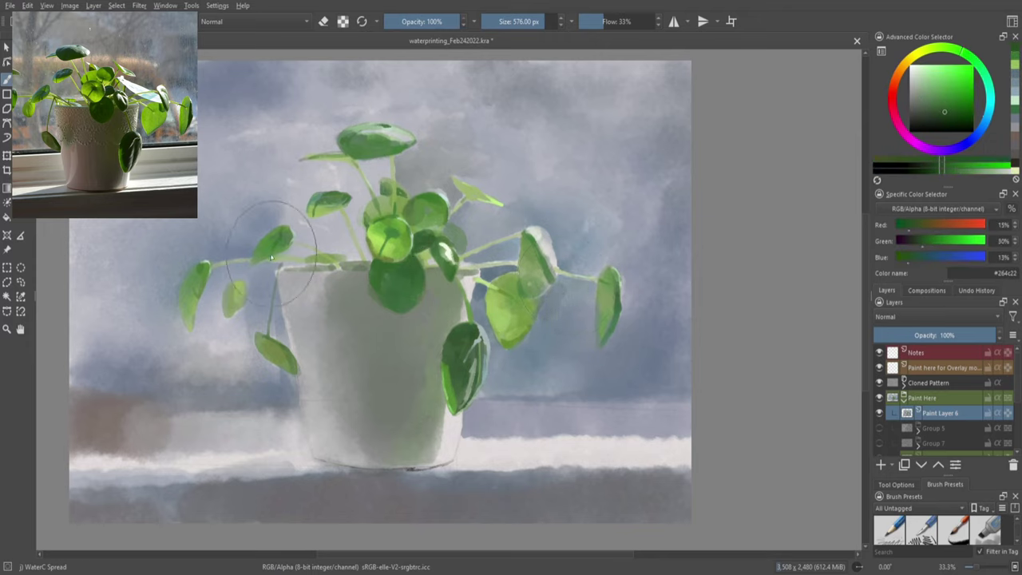
{"action": "right_click", "coordinate": [328, 227]}
{"action": "left_click", "coordinate": [292, 154]}
{"action": "left_click", "coordinate": [447, 156], "text": "ctrl"}
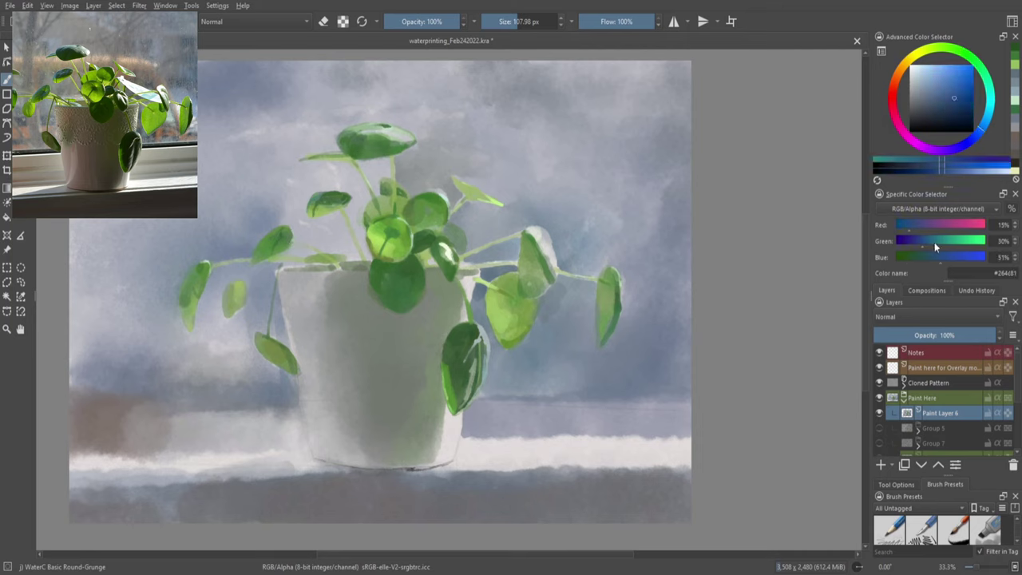
{"action": "right_click", "coordinate": [516, 120]}
{"action": "left_click", "coordinate": [447, 88]}
{"action": "left_click", "coordinate": [469, 202], "text": "ctrl"}
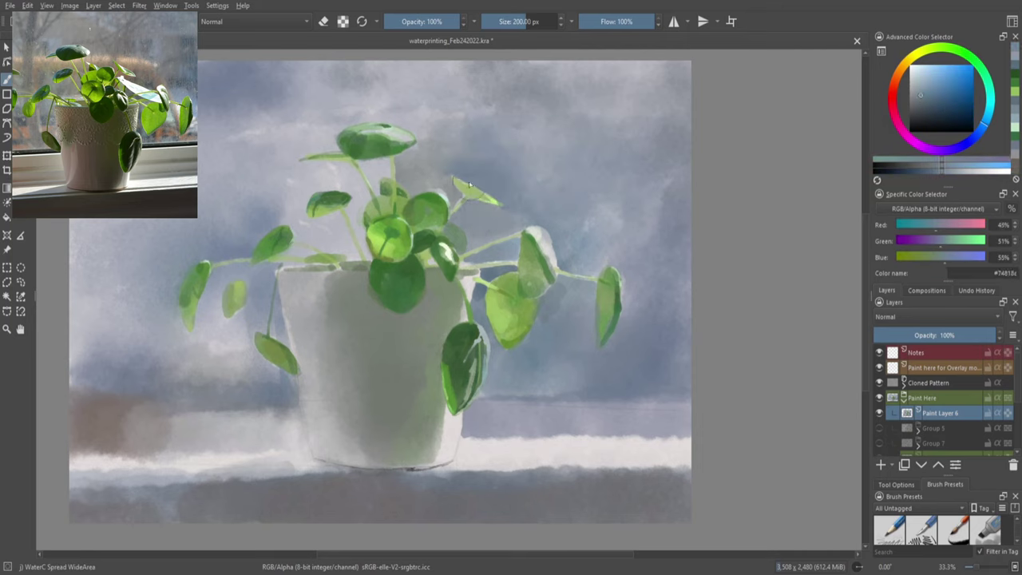
- Pick a mid green for the leaves and a grey-green for the pot
{"action": "left_click", "coordinate": [527, 264], "text": "ctrl"}
{"action": "key", "text": "/"}
{"action": "left_click", "coordinate": [527, 275], "text": "ctrl"}
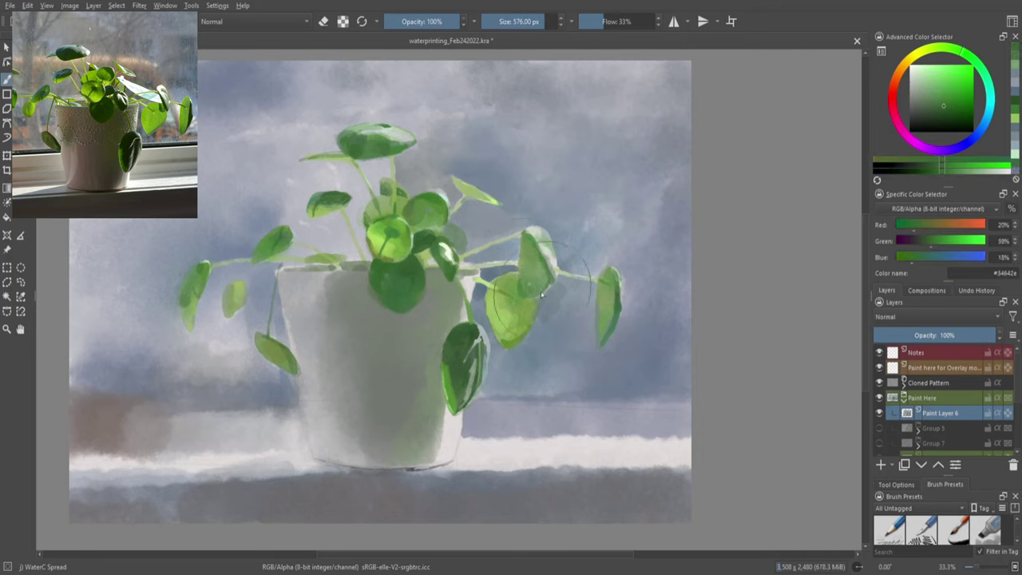
{"action": "key", "text": "/"}
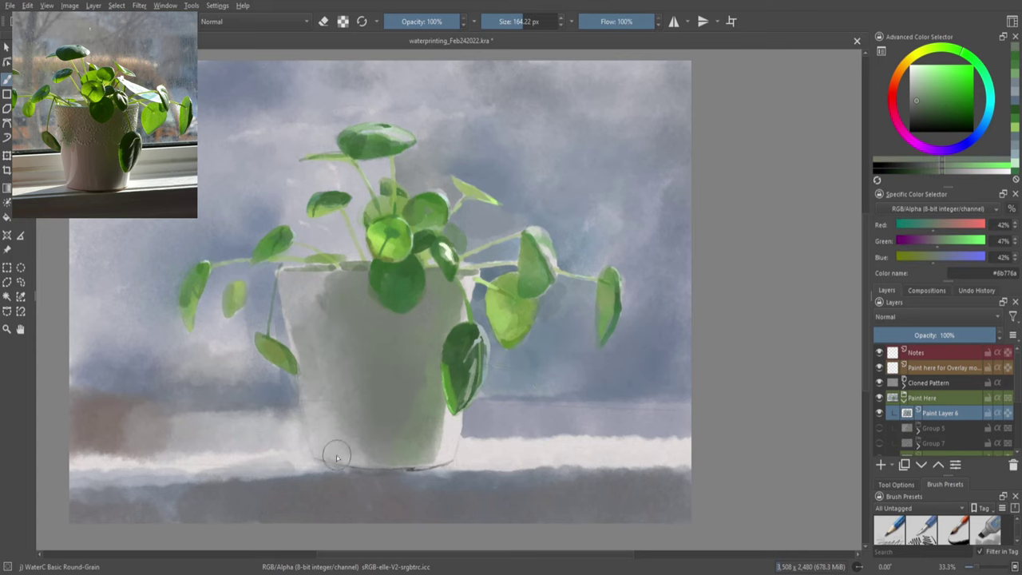
- Paint a tan stroke down the pot's left side with the flat tilted watercolour brush
{"action": "left_click", "coordinate": [306, 280], "text": "ctrl"}
{"action": "key", "text": "/"}
{"action": "left_click_drag", "start_coordinate": [306, 279], "coordinate": [307, 342]}
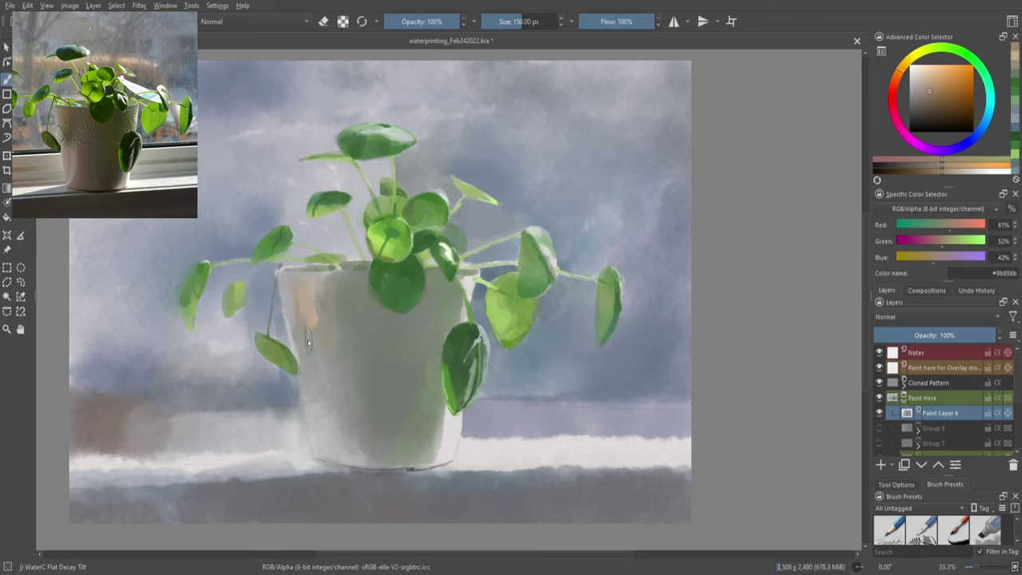
- Switch to the large soft spread brush and sample a dark grey-green from the pot
{"action": "right_click", "coordinate": [308, 342]}
{"action": "right_click", "coordinate": [211, 393]}
{"action": "left_click", "coordinate": [326, 361], "text": "ctrl"}
{"action": "key", "text": "/"}
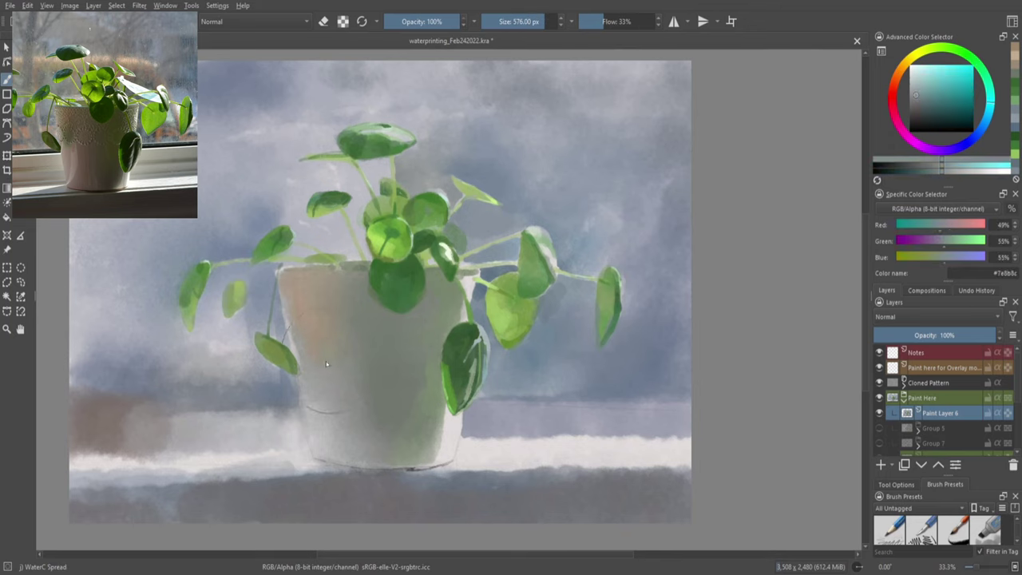
{"action": "left_click", "coordinate": [326, 364], "text": "ctrl"}
{"action": "left_click", "coordinate": [332, 311], "text": "ctrl"}
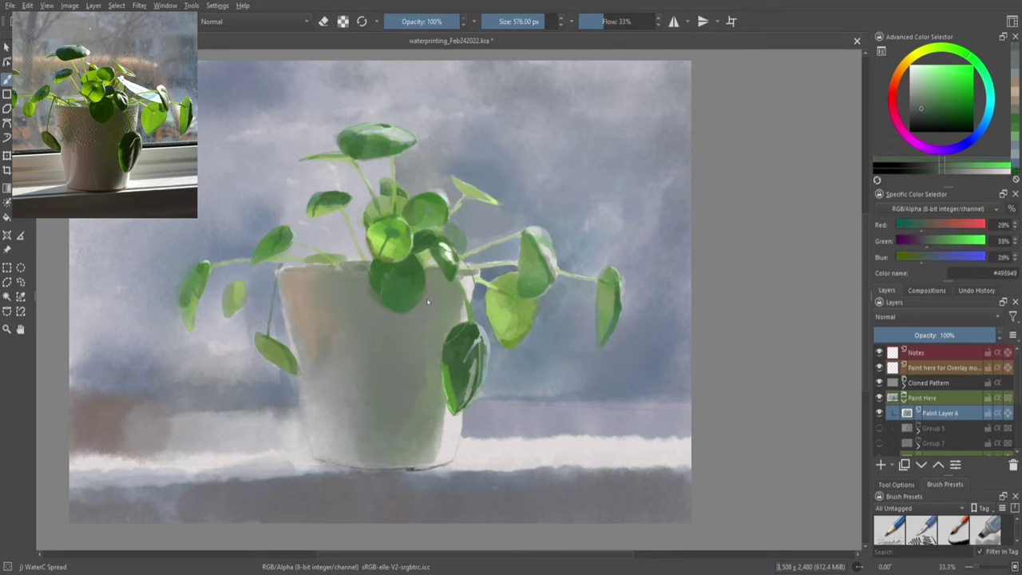
- Shift the paint colour from a warm tan-grey toward a greener grey-green
{"action": "left_click", "coordinate": [304, 381], "text": "ctrl"}
{"action": "left_click", "coordinate": [320, 432], "text": "ctrl"}
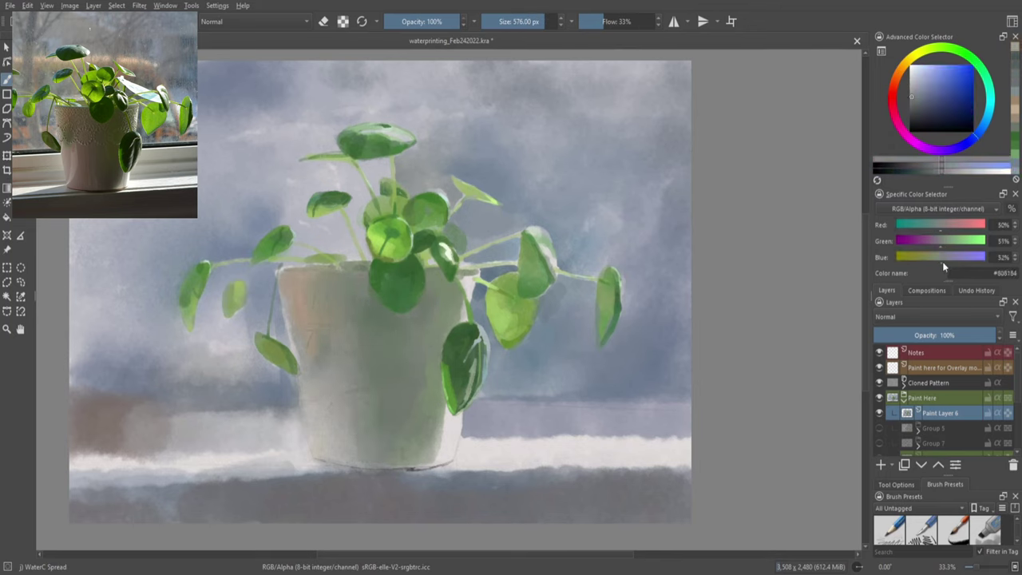
{"action": "left_click", "coordinate": [311, 383], "text": "ctrl"}
{"action": "left_click", "coordinate": [335, 360], "text": "ctrl"}
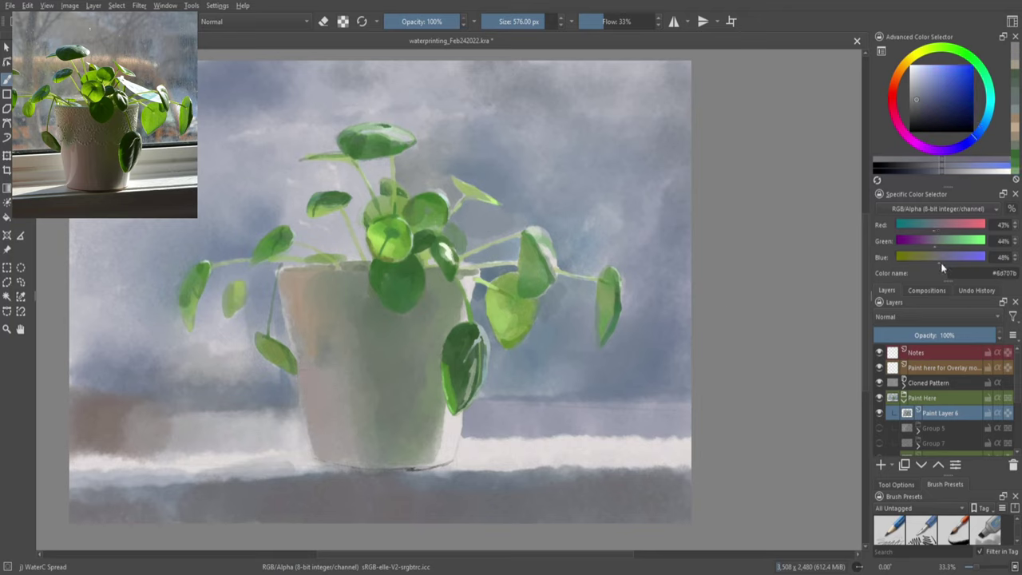
{"action": "left_click", "coordinate": [421, 357], "text": "ctrl"}
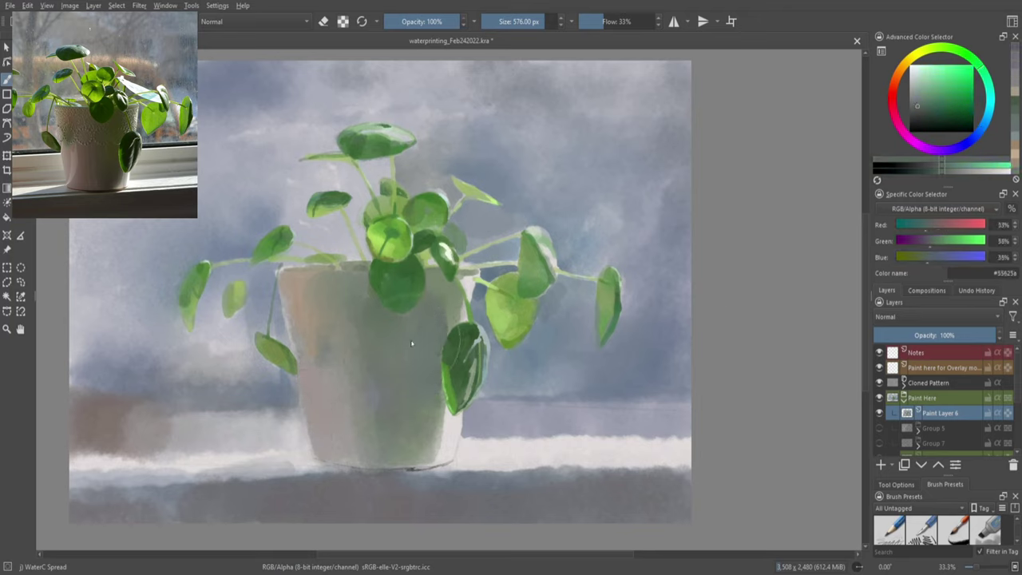
{"action": "left_click", "coordinate": [452, 329], "text": "ctrl"}
- Pick a darker, more saturated green for the wet watercolour line brush
{"action": "left_click", "coordinate": [935, 108]}
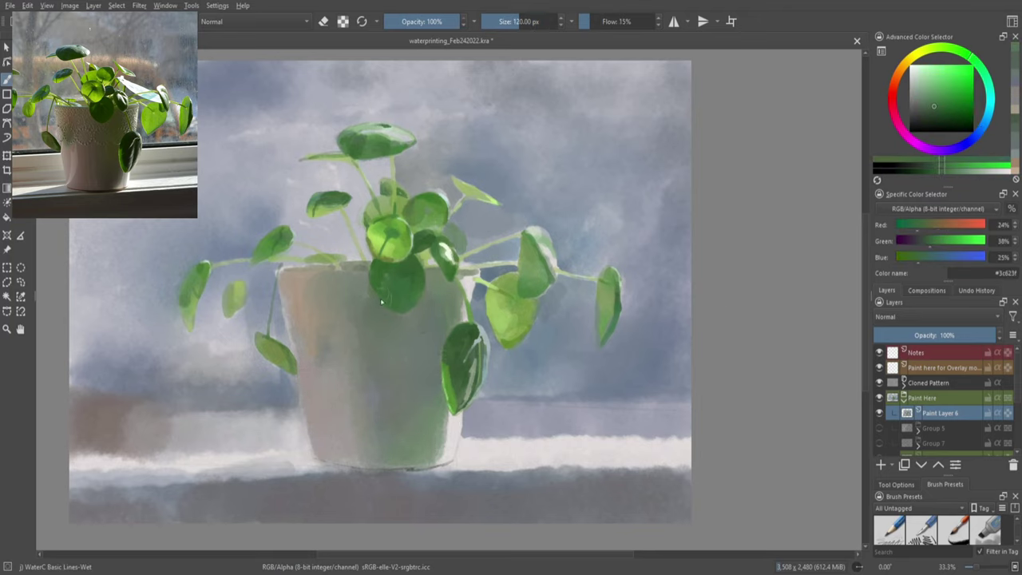
{"action": "key", "text": "slash"}
{"action": "left_click", "coordinate": [404, 264], "text": "ctrl"}
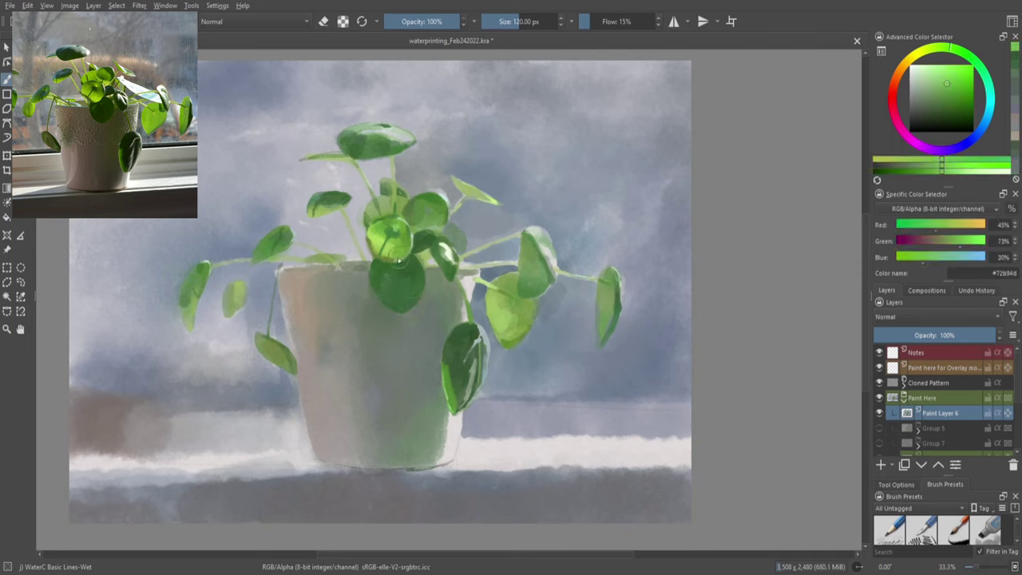
{"action": "left_click", "coordinate": [371, 226], "text": "ctrl"}
{"action": "left_click", "coordinate": [397, 224], "text": "ctrl"}
- Lighten the green, then pick a darker leaf green for the patterned wet line brush
{"action": "left_click", "coordinate": [372, 232], "text": "ctrl"}
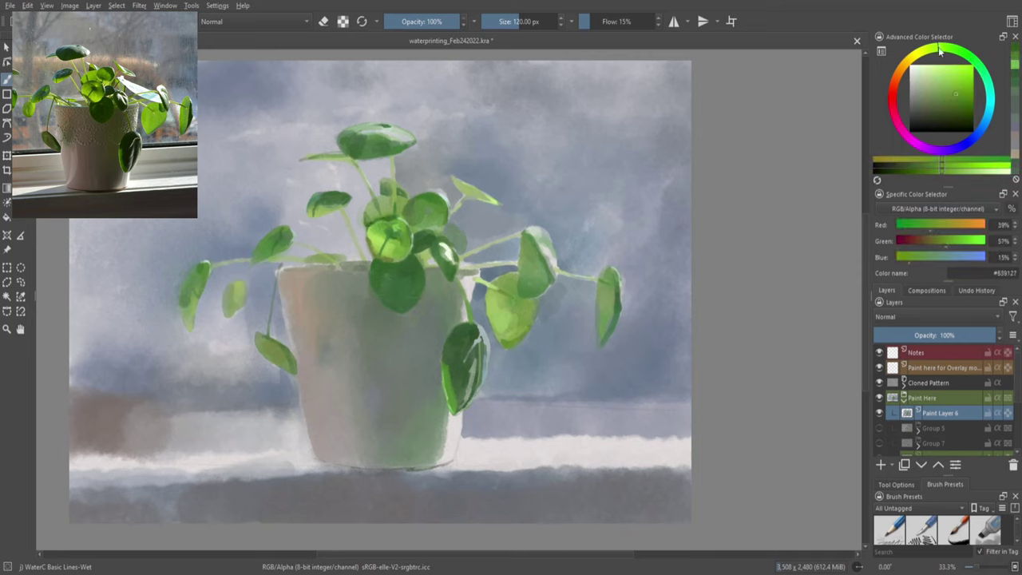
{"action": "right_click", "coordinate": [393, 230]}
{"action": "left_click", "coordinate": [963, 105]}
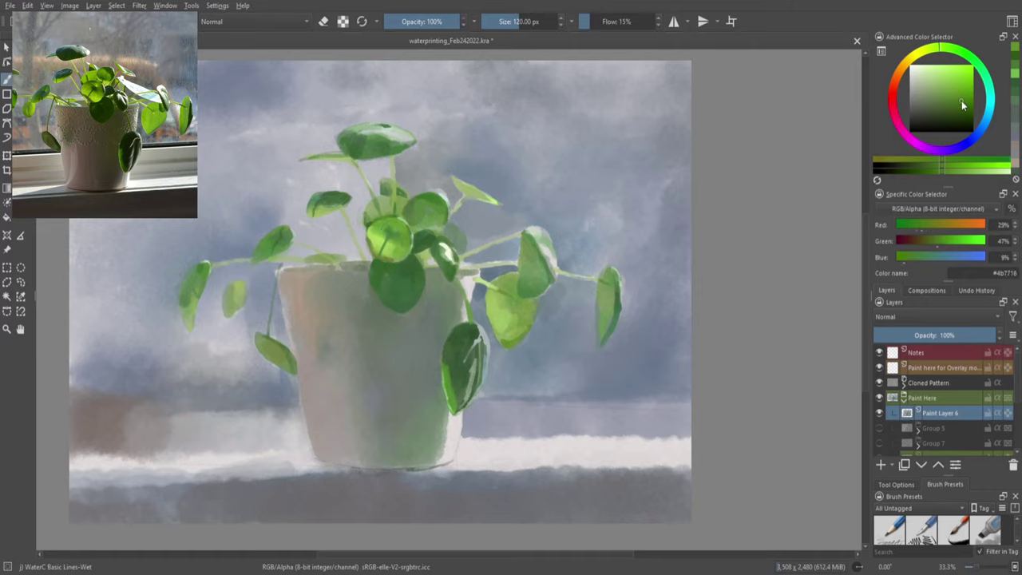
{"action": "left_click", "coordinate": [415, 203], "text": "ctrl"}
{"action": "key", "text": "slash"}
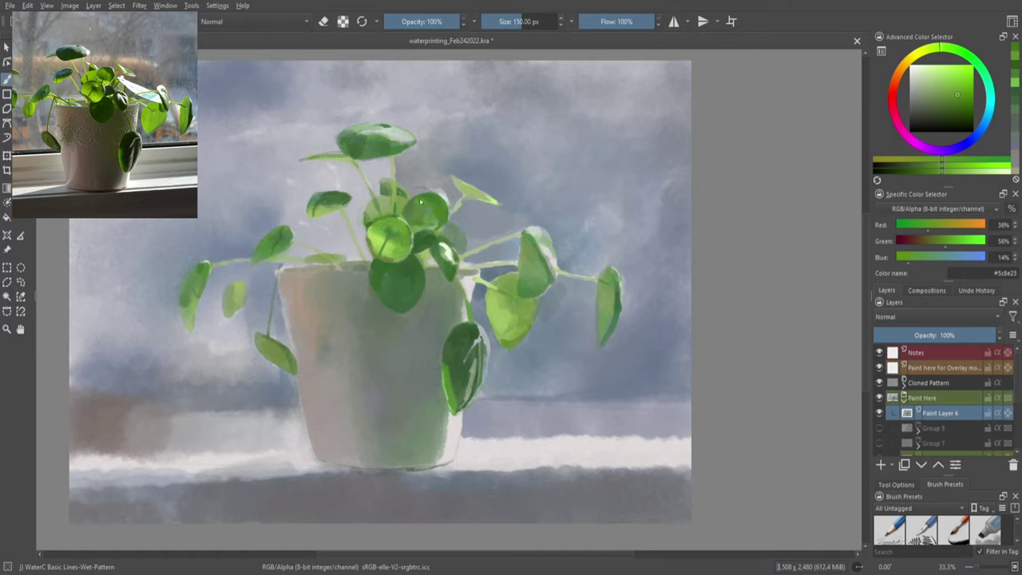
- Paint a dark brown shadow along the base of the pot
{"action": "left_click", "coordinate": [988, 96]}
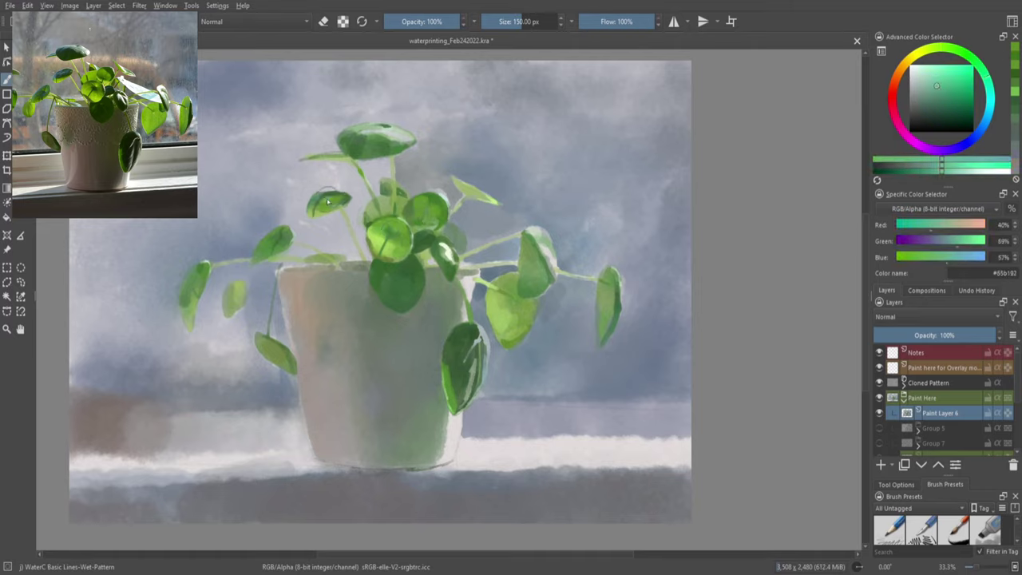
{"action": "left_click", "coordinate": [918, 97]}
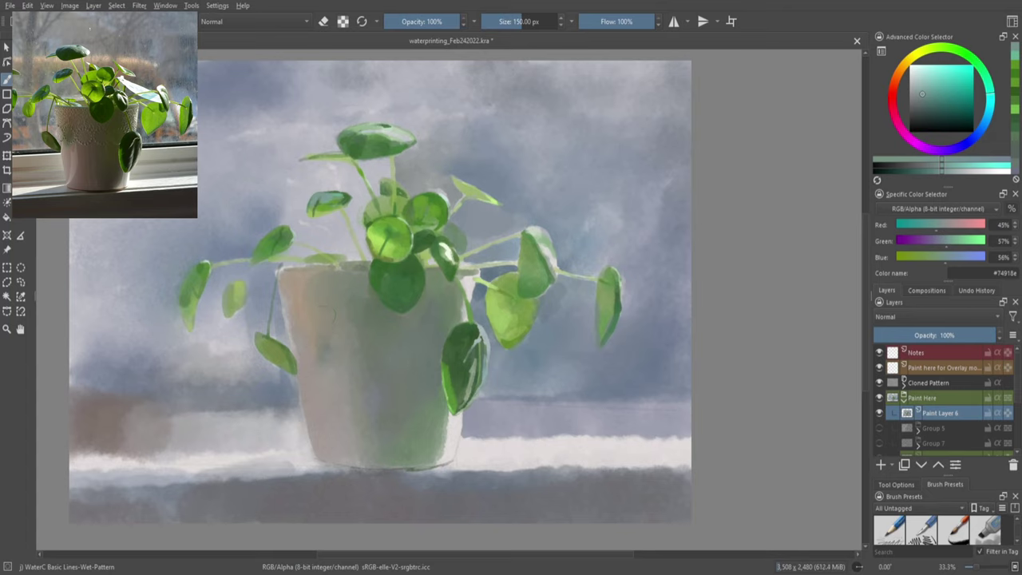
{"action": "left_click", "coordinate": [92, 190], "text": "ctrl"}
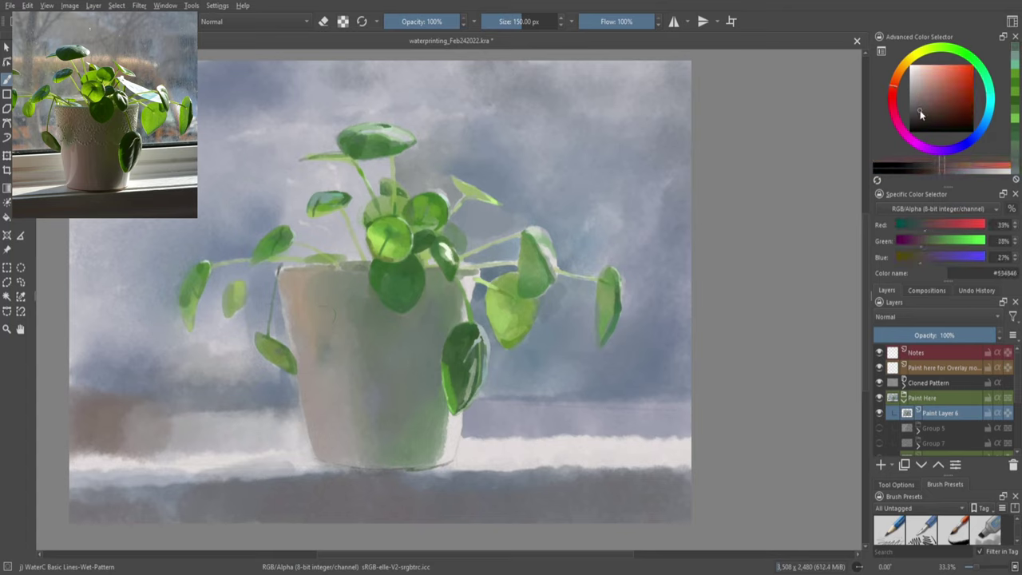
{"action": "left_click_drag", "start_coordinate": [441, 464], "coordinate": [90, 449]}
- Pick a light grey-green and switch from the flat tilted brush to the dry watercolour line brush
{"action": "left_click", "coordinate": [346, 472], "text": "ctrl"}
{"action": "right_click", "coordinate": [527, 283]}
{"action": "left_click", "coordinate": [477, 229]}
{"action": "left_click", "coordinate": [537, 386], "text": "ctrl"}
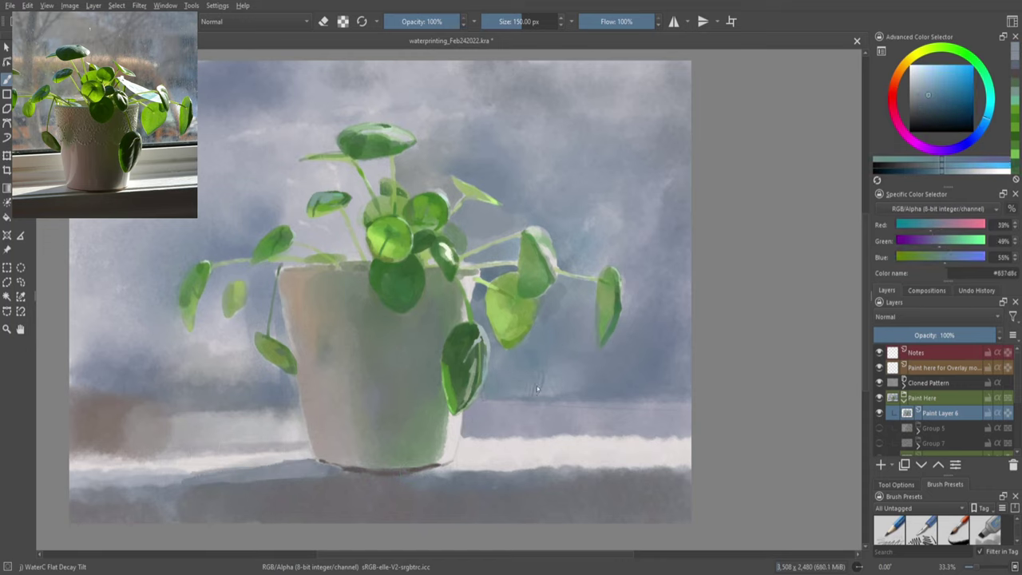
{"action": "right_click", "coordinate": [492, 206]}
{"action": "left_click", "coordinate": [447, 144]}
{"action": "left_click", "coordinate": [286, 322], "text": "ctrl"}
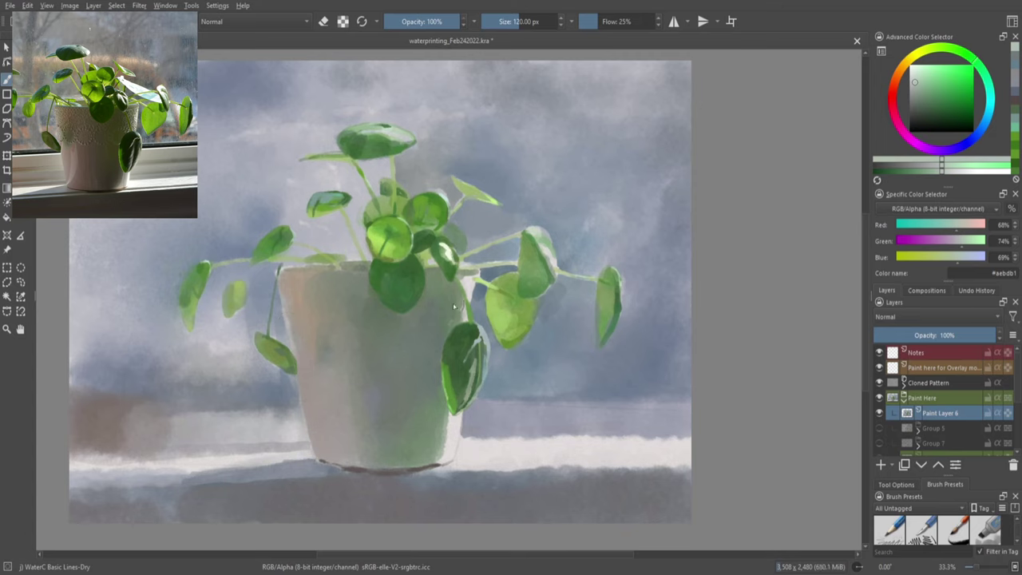
- With the patterned water brush, sample blue-grey from the background and grey-green near the pot base
{"action": "right_click", "coordinate": [405, 369]}
{"action": "left_click", "coordinate": [375, 287]}
{"action": "left_click", "coordinate": [322, 376], "text": "ctrl"}
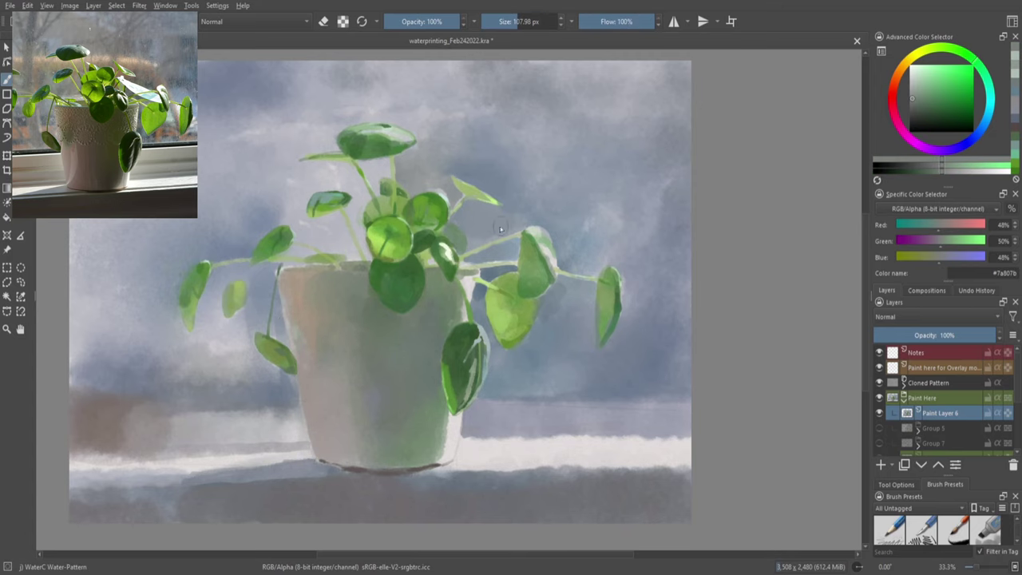
{"action": "left_click", "coordinate": [603, 407], "text": "ctrl"}
{"action": "left_click", "coordinate": [452, 430], "text": "ctrl"}
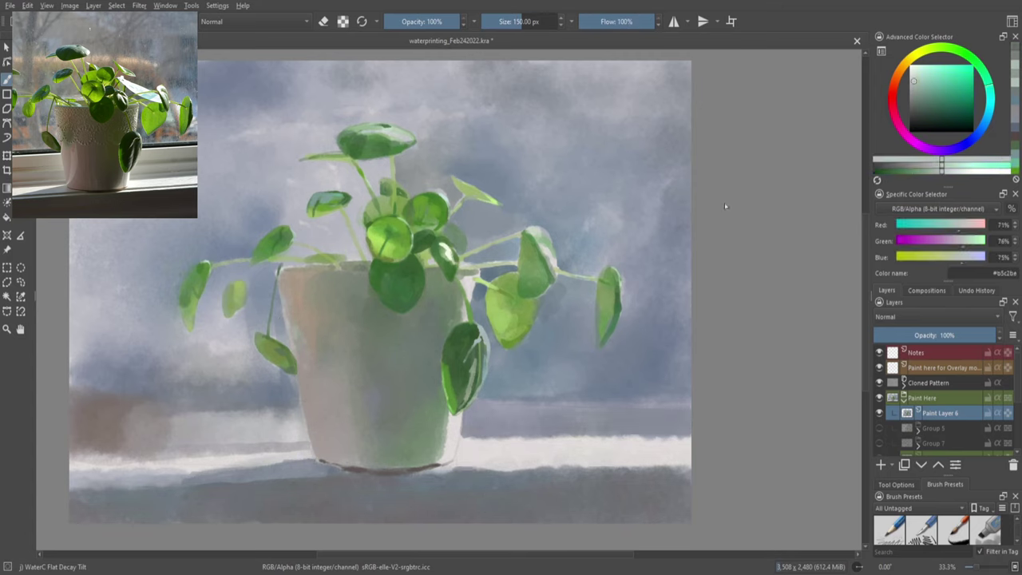
- Sample a range of light, mid and dark leaf greens for the thin wet line brush
{"action": "left_click", "coordinate": [933, 99]}
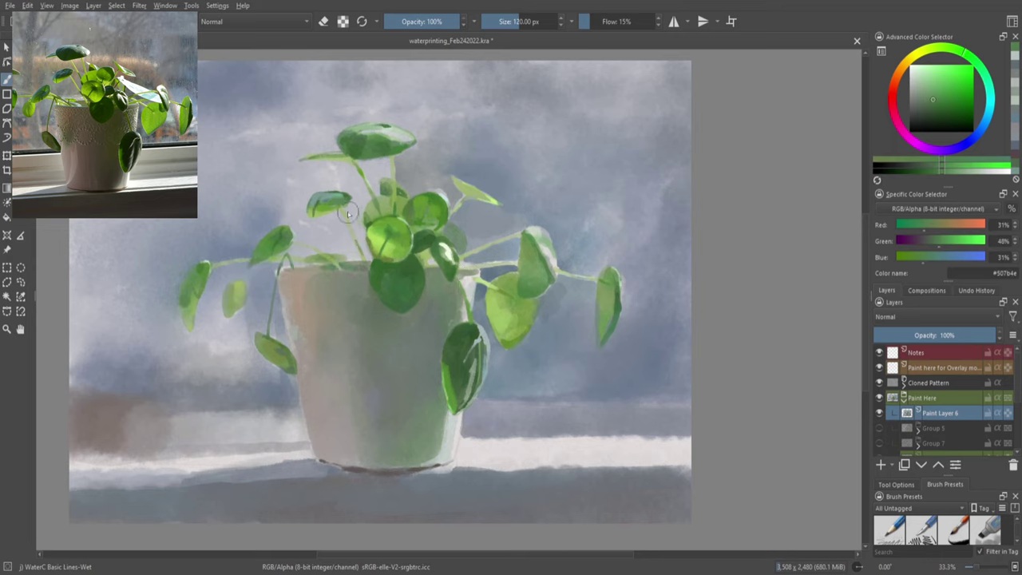
{"action": "left_click", "coordinate": [320, 218], "text": "ctrl"}
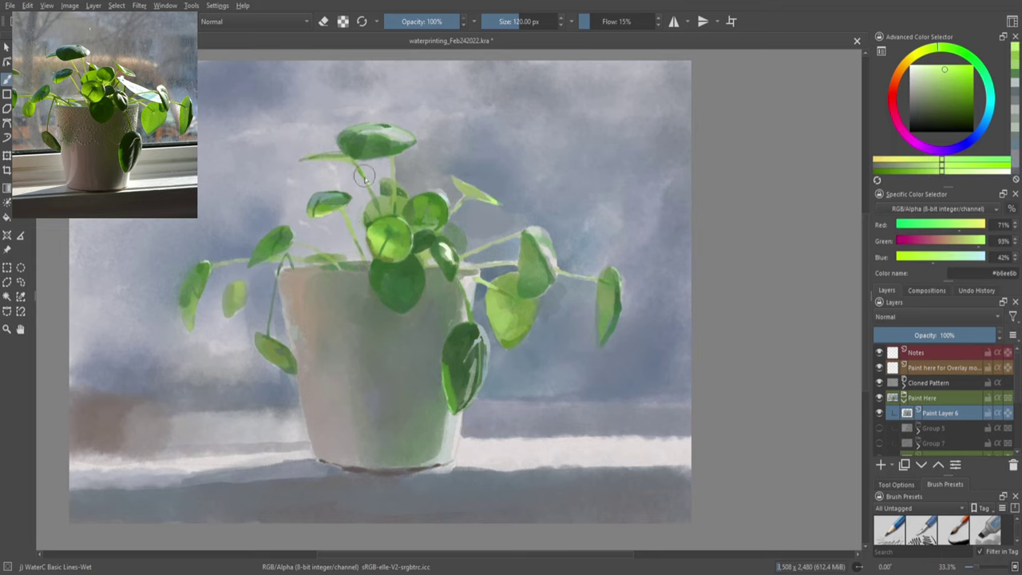
{"action": "left_click", "coordinate": [396, 205], "text": "ctrl"}
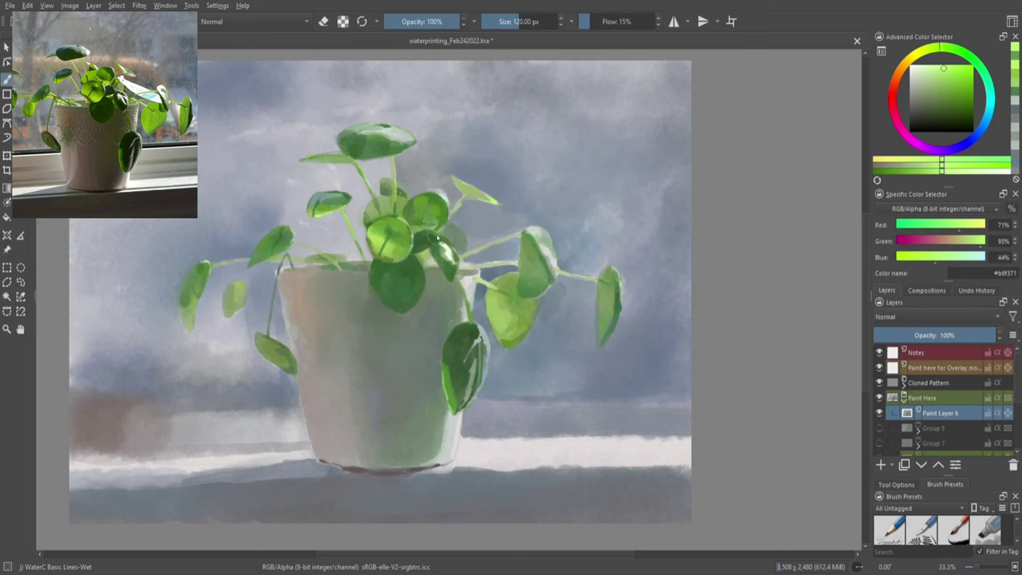
{"action": "left_click", "coordinate": [941, 99]}
{"action": "key", "text": "k"}
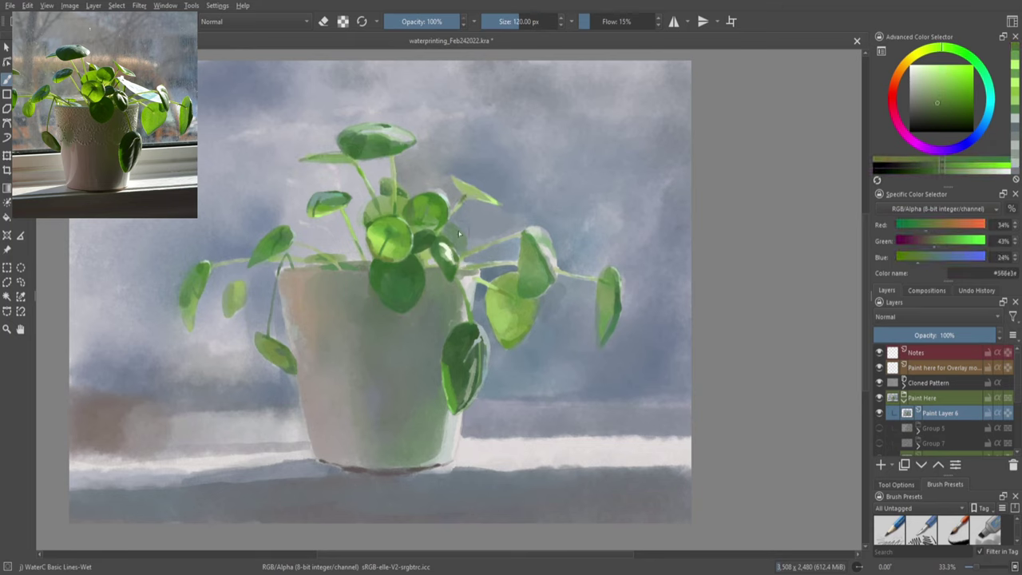
{"action": "left_click", "coordinate": [433, 270], "text": "ctrl"}
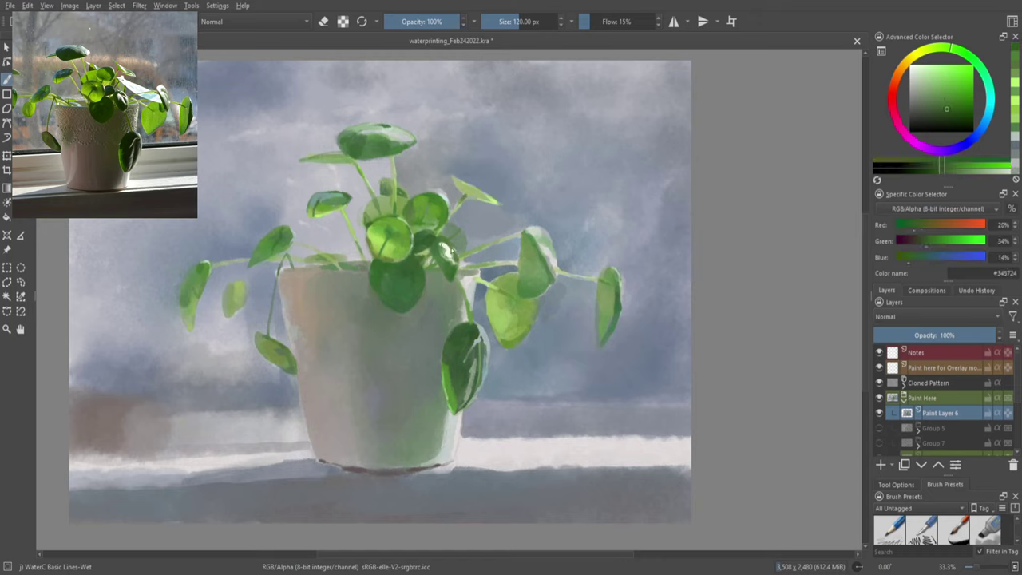
{"action": "left_click", "coordinate": [445, 243], "text": "ctrl"}
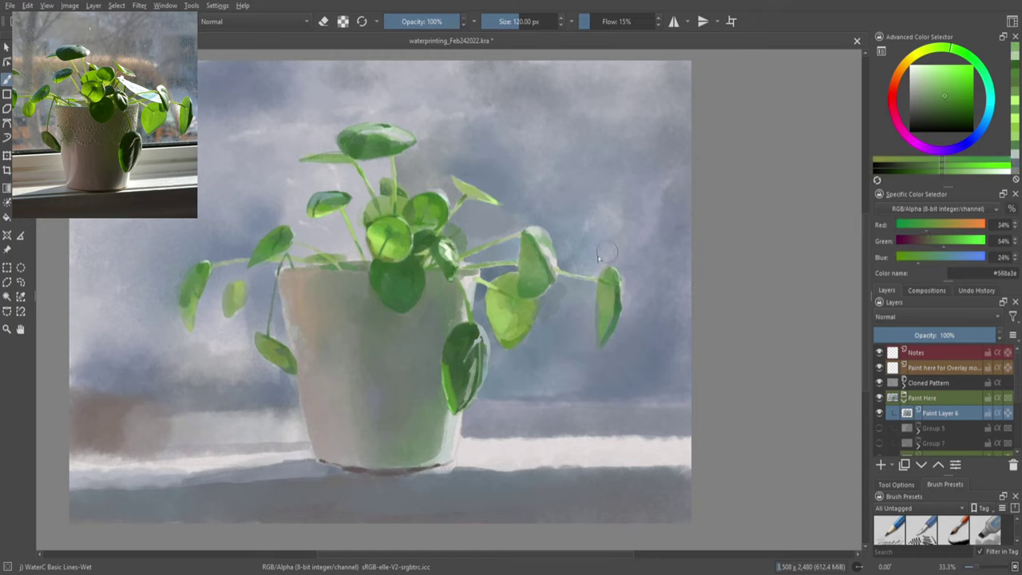
{"action": "left_click", "coordinate": [601, 293], "text": "ctrl"}
{"action": "right_click", "coordinate": [517, 328]}
- Wash pale bluish paint into the background right of the plant with the Spread-Pattern brush
{"action": "left_click", "coordinate": [623, 210]}
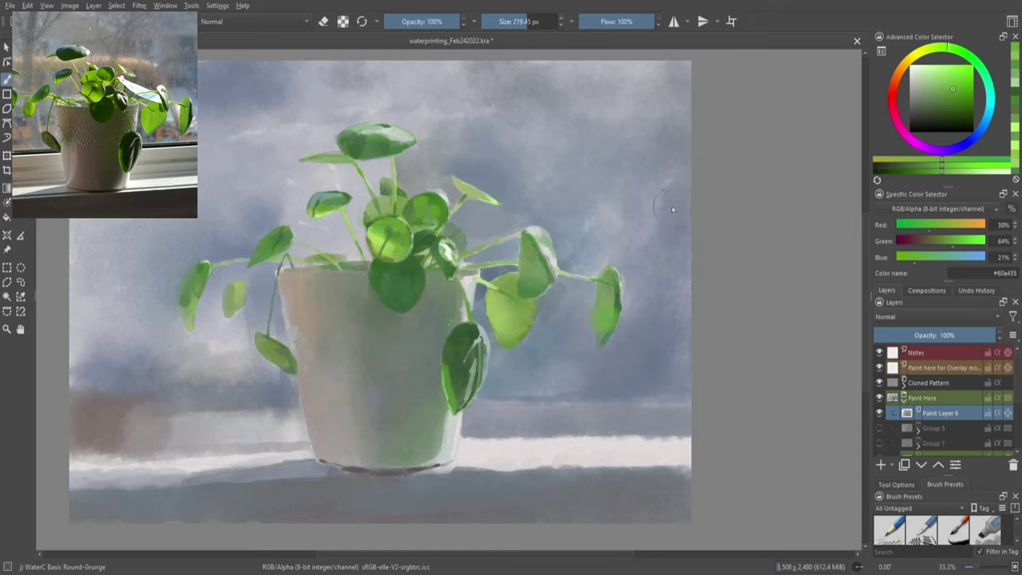
{"action": "left_click", "coordinate": [599, 342], "text": "ctrl"}
{"action": "key", "text": "slash"}
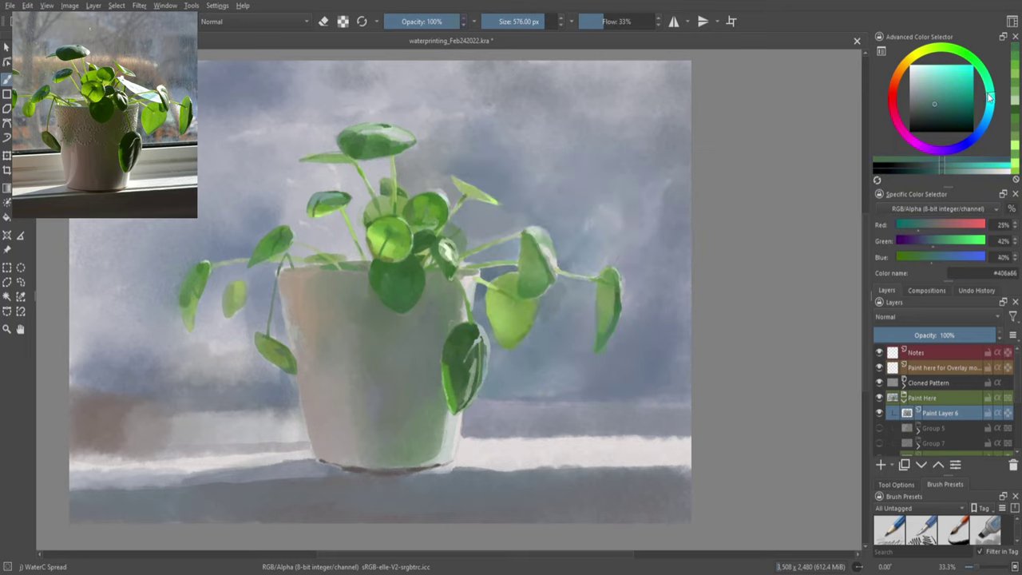
{"action": "left_click", "coordinate": [929, 108]}
{"action": "left_click_drag", "start_coordinate": [663, 335], "coordinate": [544, 247]}
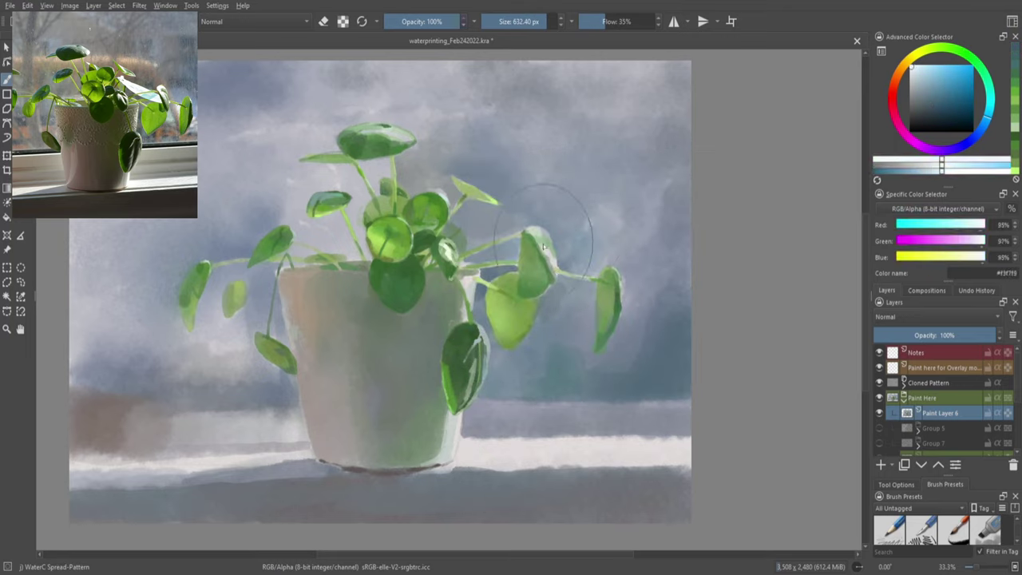
- Sample yellow-green, dark and lighter leaf greens from the painting
{"action": "left_click", "coordinate": [962, 56]}
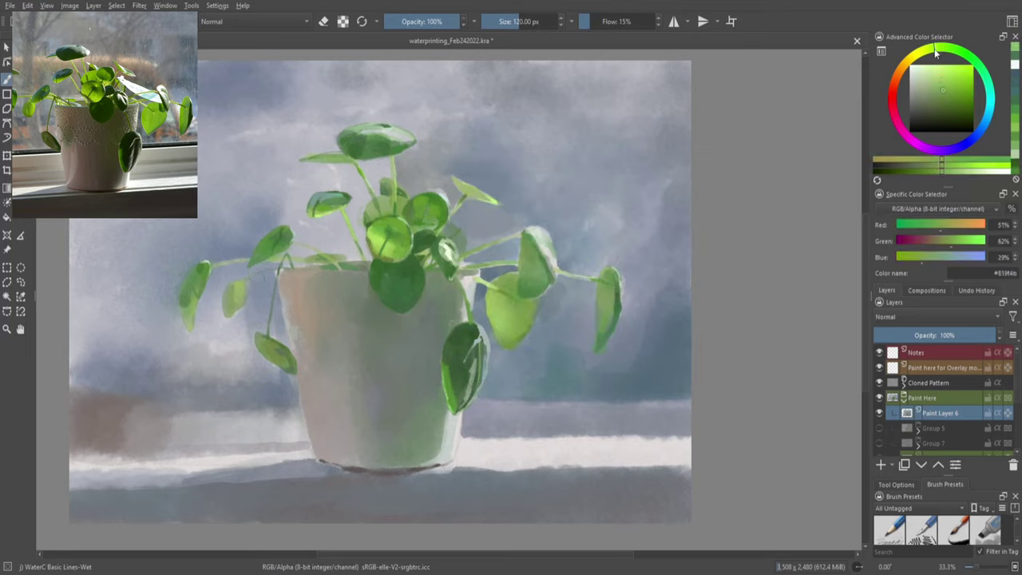
{"action": "left_click", "coordinate": [940, 99]}
{"action": "key", "text": "slash"}
{"action": "left_click", "coordinate": [240, 291], "text": "ctrl"}
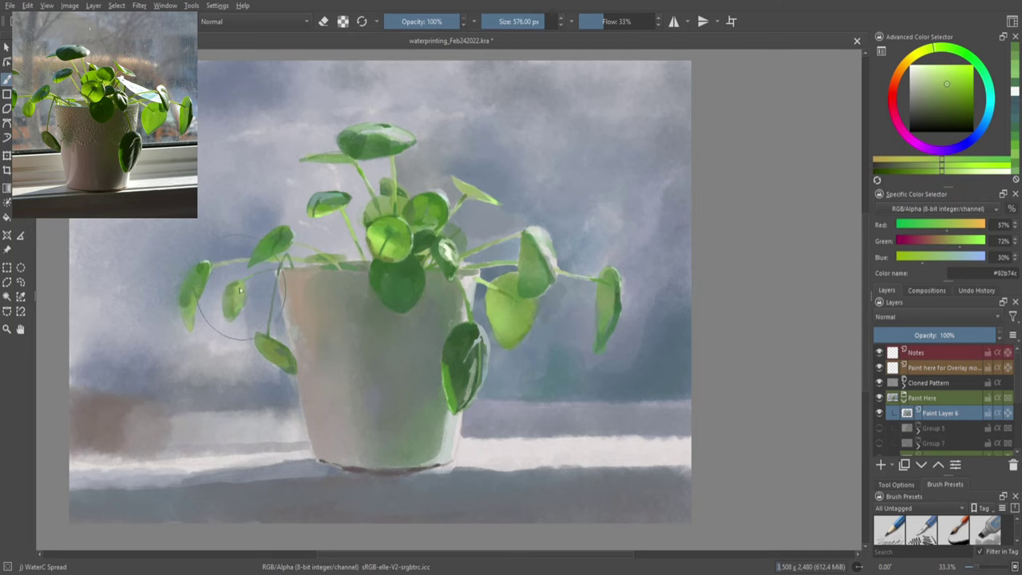
{"action": "left_click", "coordinate": [274, 353], "text": "ctrl"}
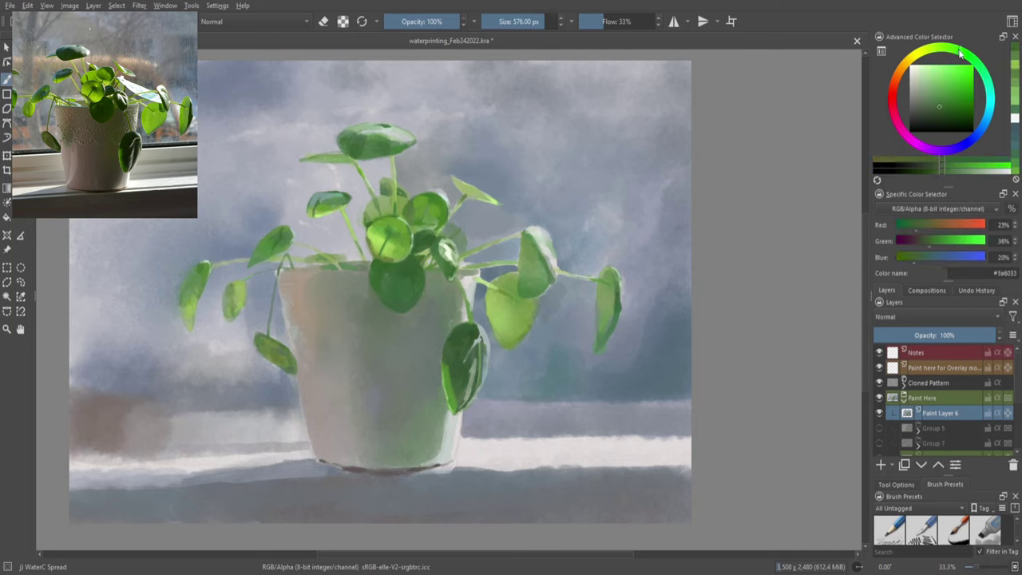
{"action": "left_click", "coordinate": [275, 237], "text": "ctrl"}
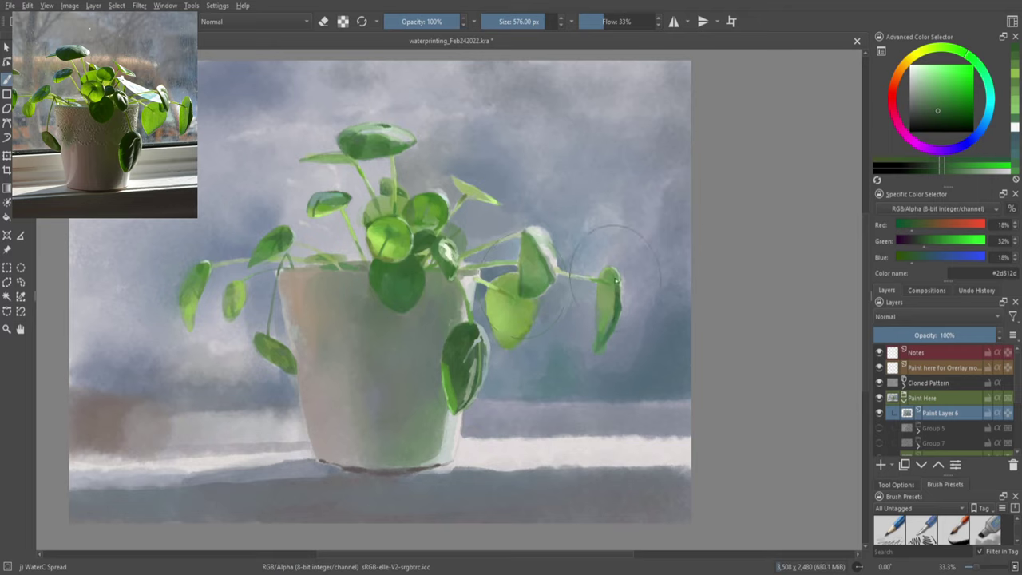
{"action": "left_click", "coordinate": [464, 265], "text": "ctrl"}
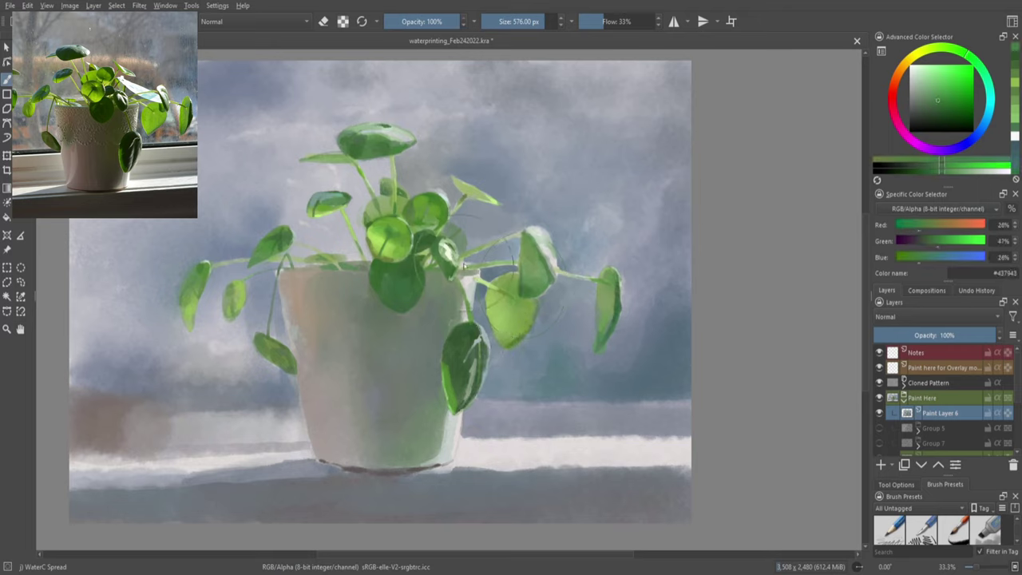
- Darken the lower windowsill with a dark blue-grey stroke of the WaterC Spread brush
{"action": "key", "text": "slash"}
{"action": "left_click", "coordinate": [919, 77]}
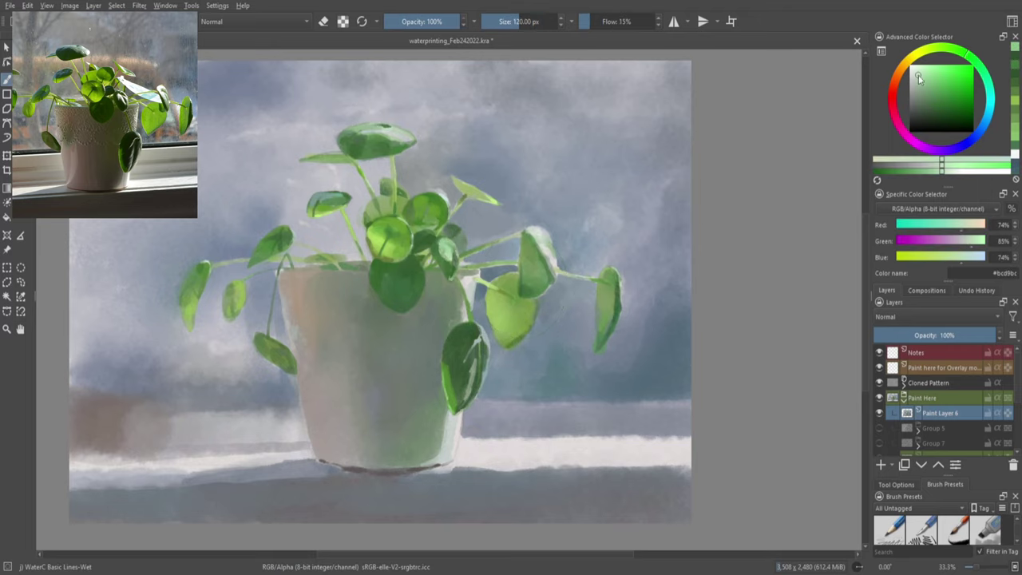
{"action": "left_click", "coordinate": [932, 100]}
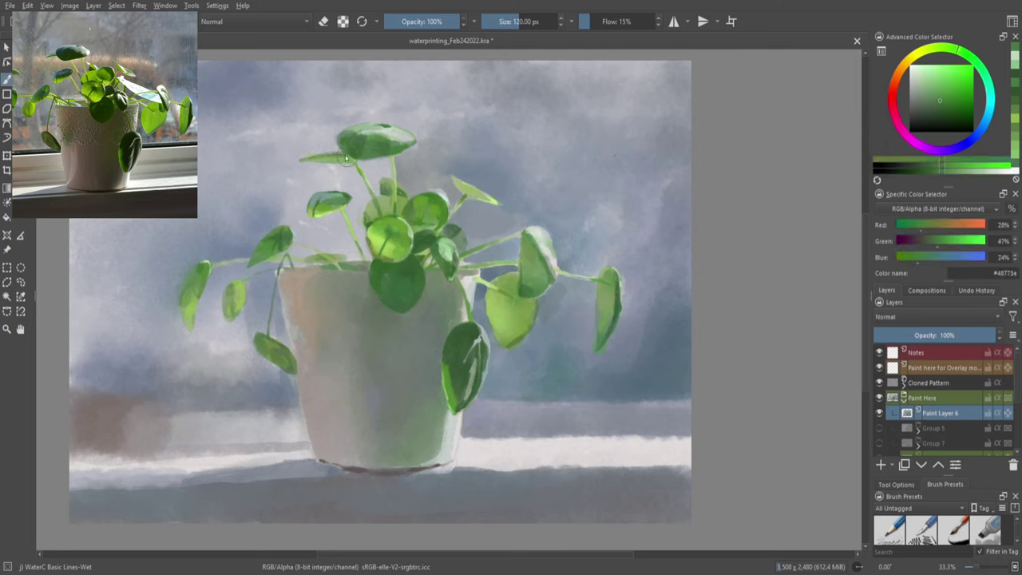
{"action": "key", "text": "slash"}
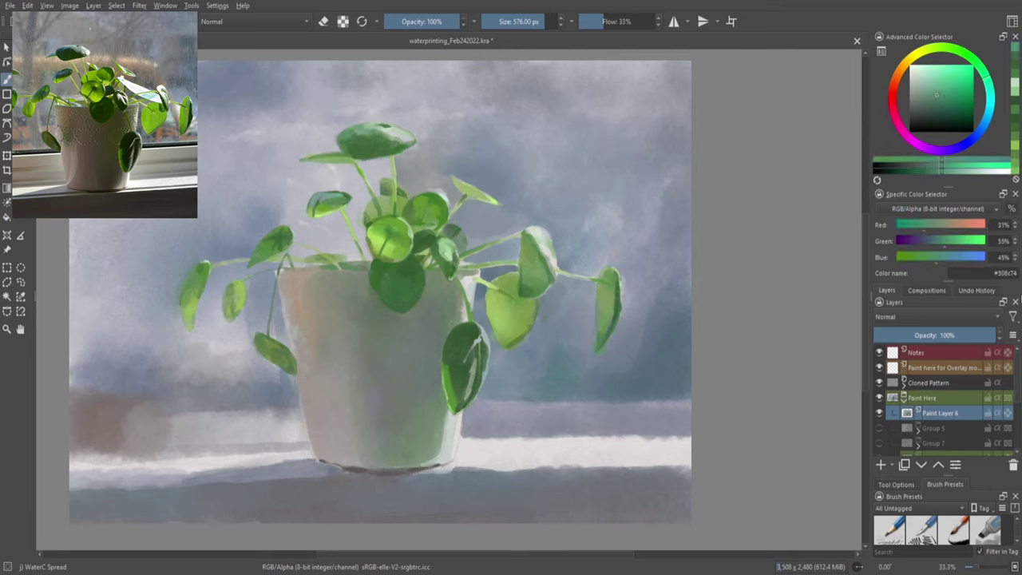
{"action": "left_click", "coordinate": [925, 112]}
{"action": "left_click", "coordinate": [976, 134]}
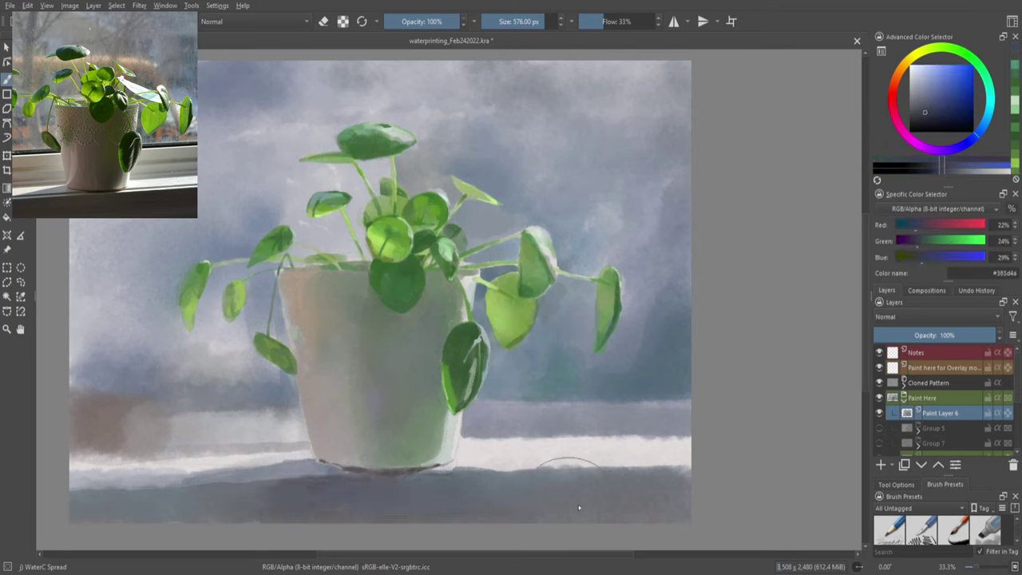
{"action": "left_click_drag", "start_coordinate": [579, 507], "coordinate": [232, 502]}
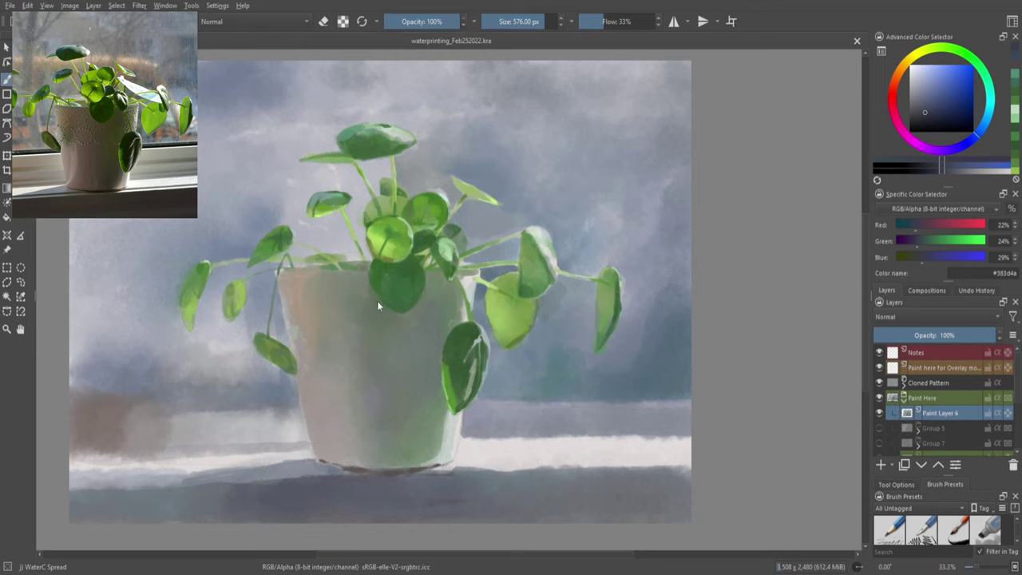
- On a new paint layer, brush a dark hill shape right of the plant with Flat Big-Grain Tilt
{"action": "right_click", "coordinate": [184, 200]}
{"action": "left_click", "coordinate": [144, 232]}
{"action": "key", "text": "Insert"}
{"action": "left_click_drag", "start_coordinate": [679, 491], "coordinate": [72, 491]}
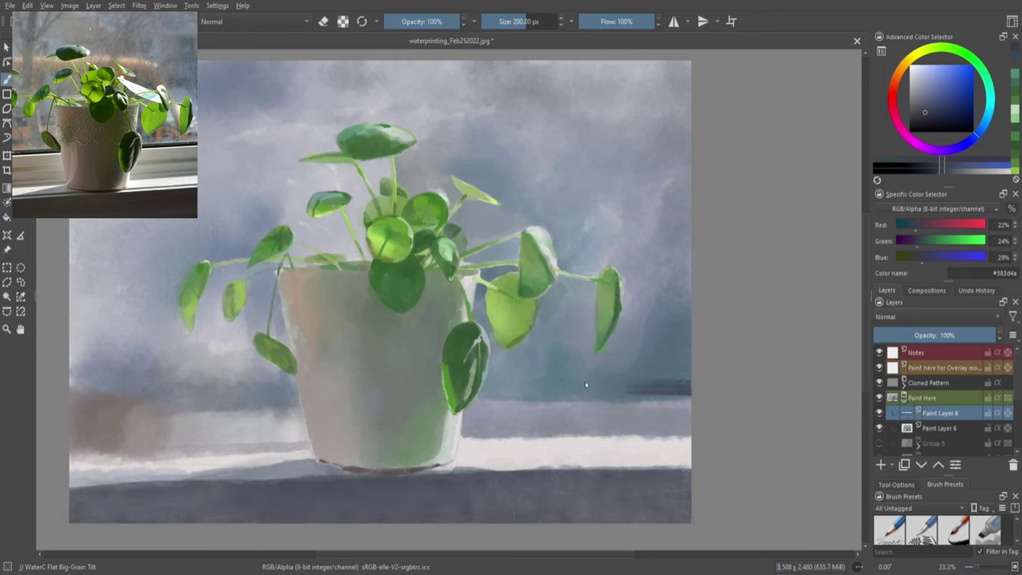
{"action": "left_click_drag", "start_coordinate": [687, 300], "coordinate": [527, 392]}
{"action": "left_click_drag", "start_coordinate": [283, 400], "coordinate": [72, 383]}
{"action": "key", "text": "ctrl+z"}
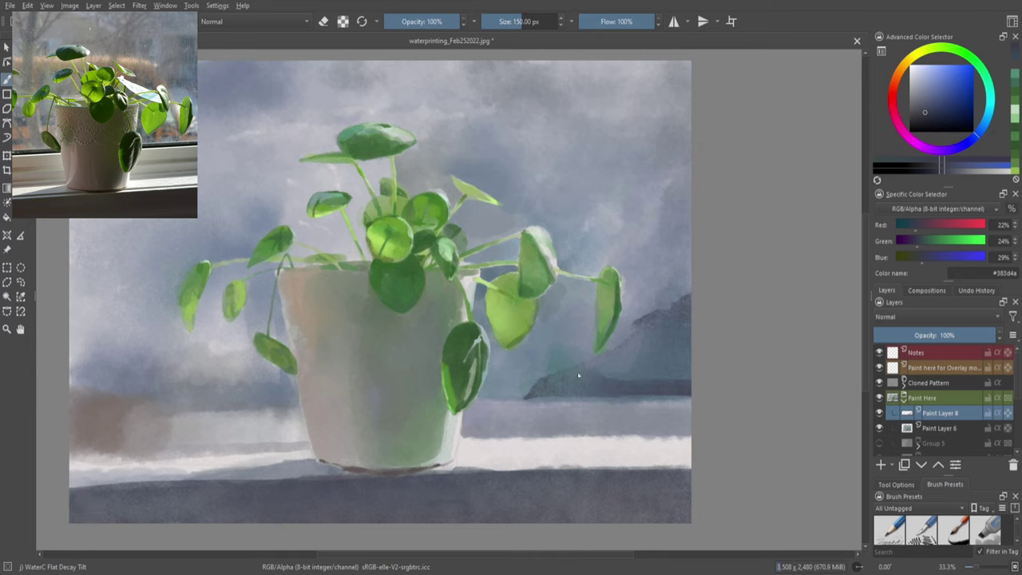